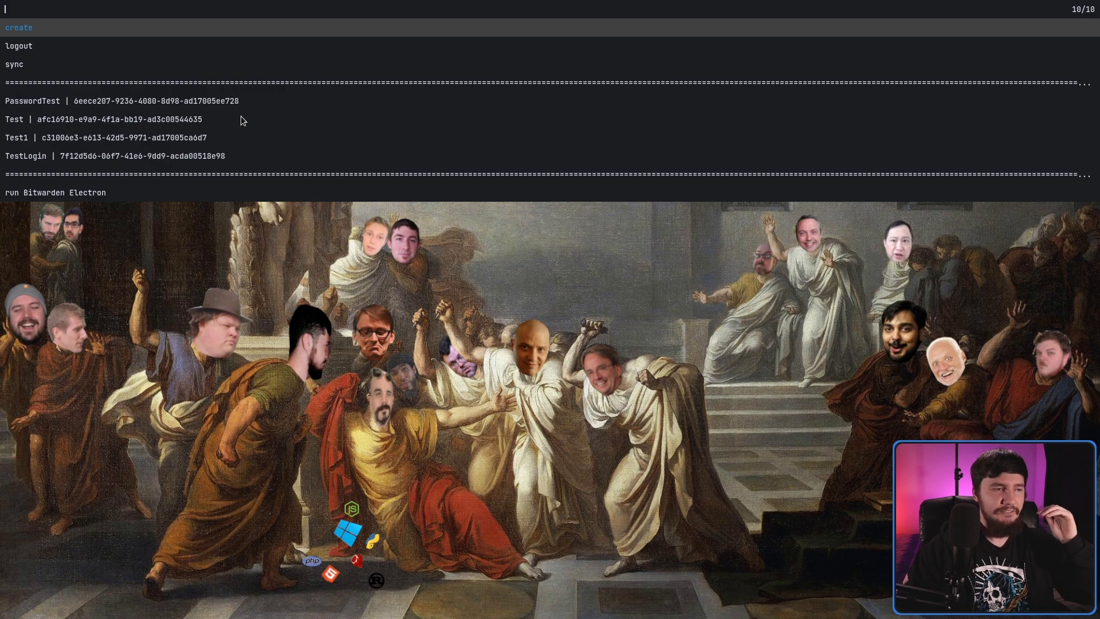
# Step: Select PasswordTest in the dmenu_bw vault list to show its copy, edit and delete actions
pyautogui.press('Down')
pyautogui.press('Down')
pyautogui.press('Down')
pyautogui.press('Down')
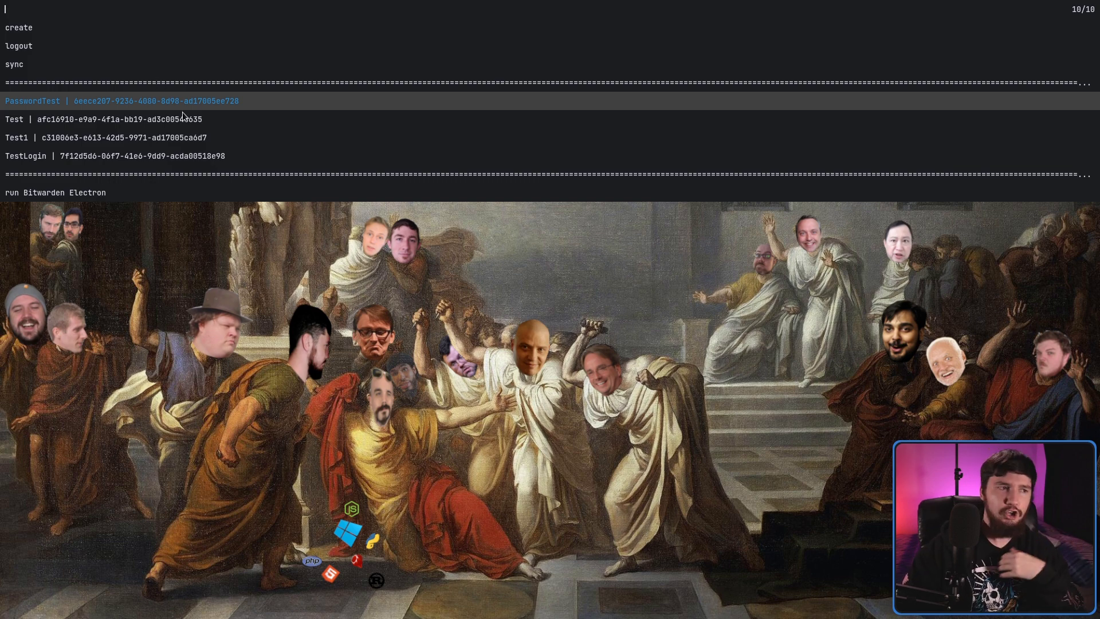
pyautogui.press('Down')
pyautogui.press('Up')
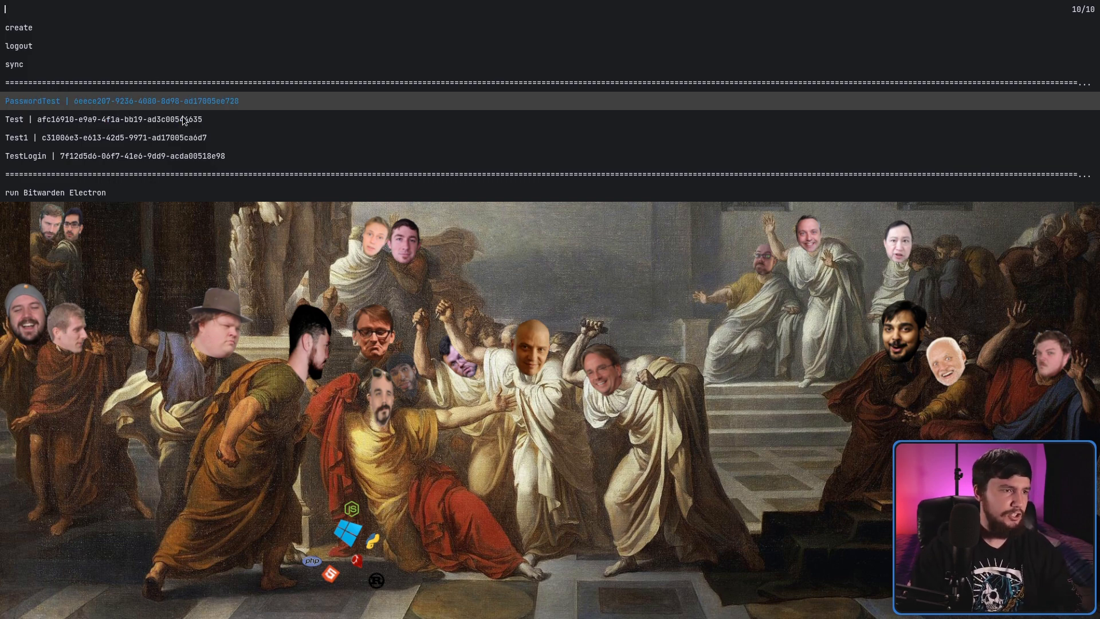
pyautogui.press('Return')
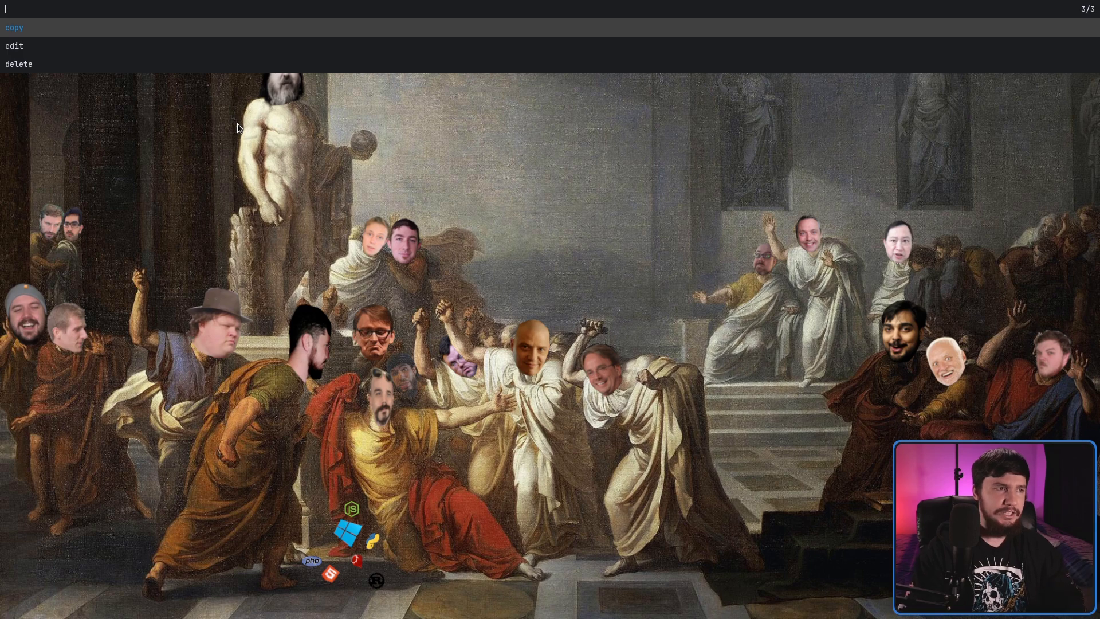
# Step: Choose copy to put the PasswordTest password on the clipboard
pyautogui.press('Return')
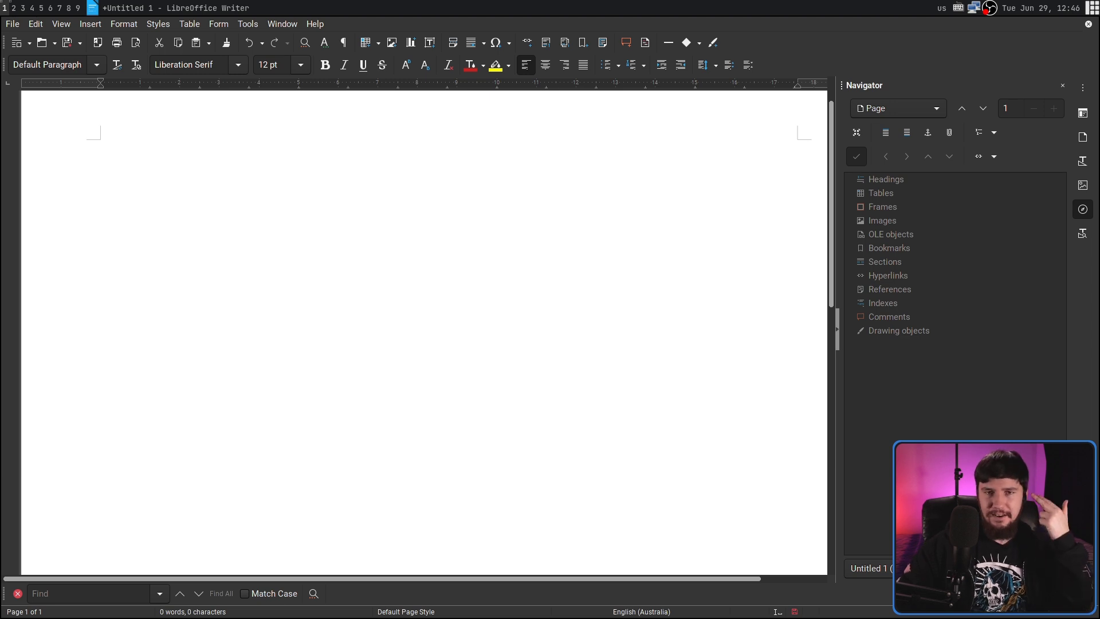
# Step: Paste the password on the first line of the Writer page and the username below it
pyautogui.click(162, 110)
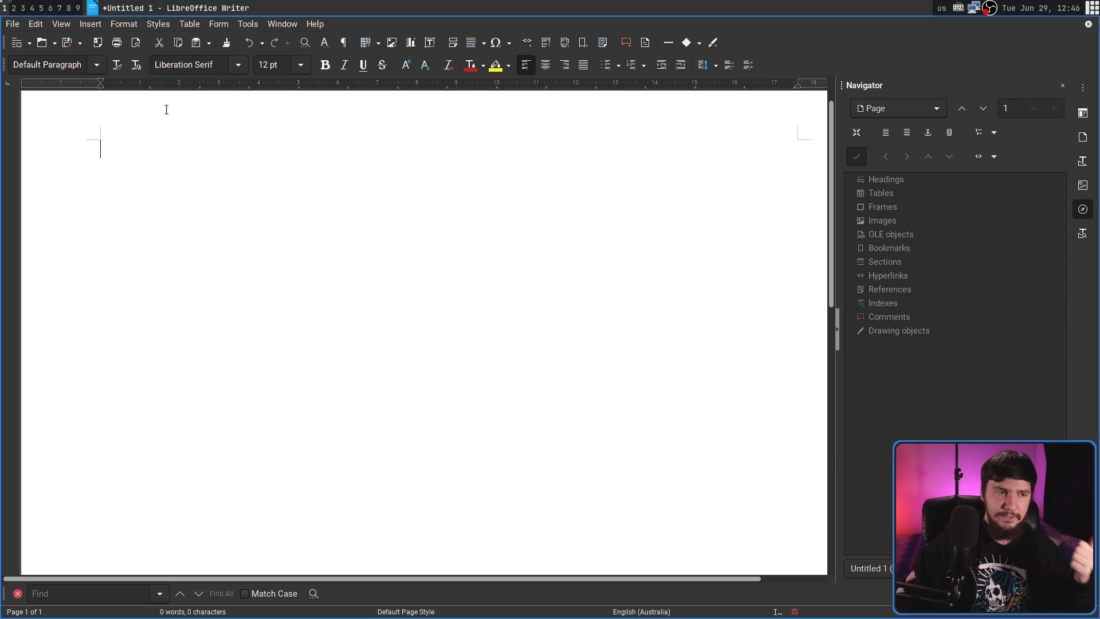
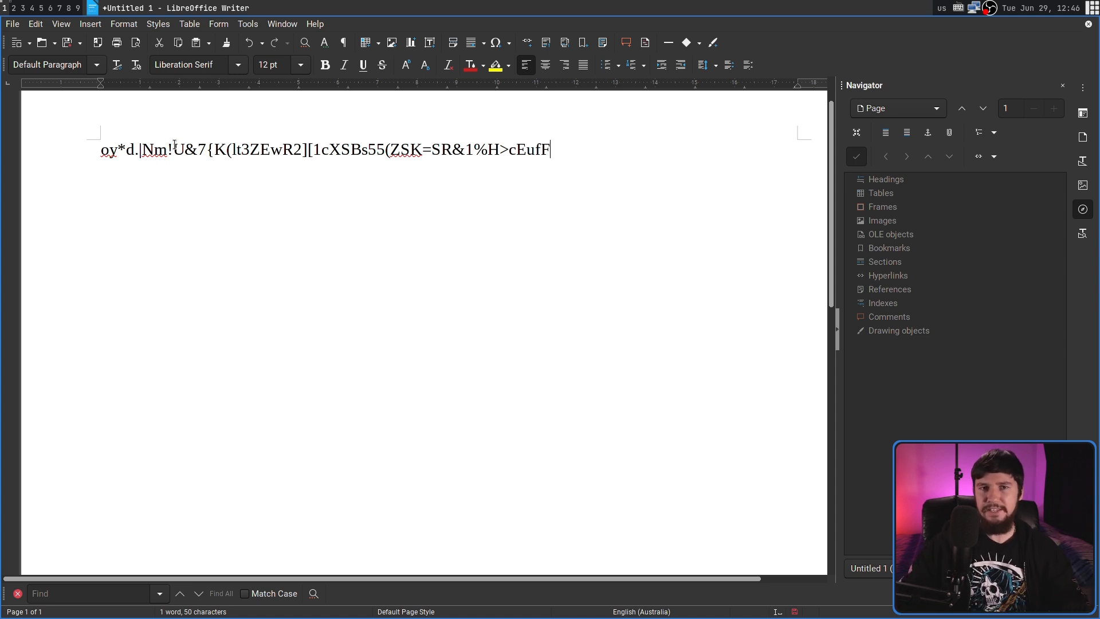
pyautogui.press('Return')
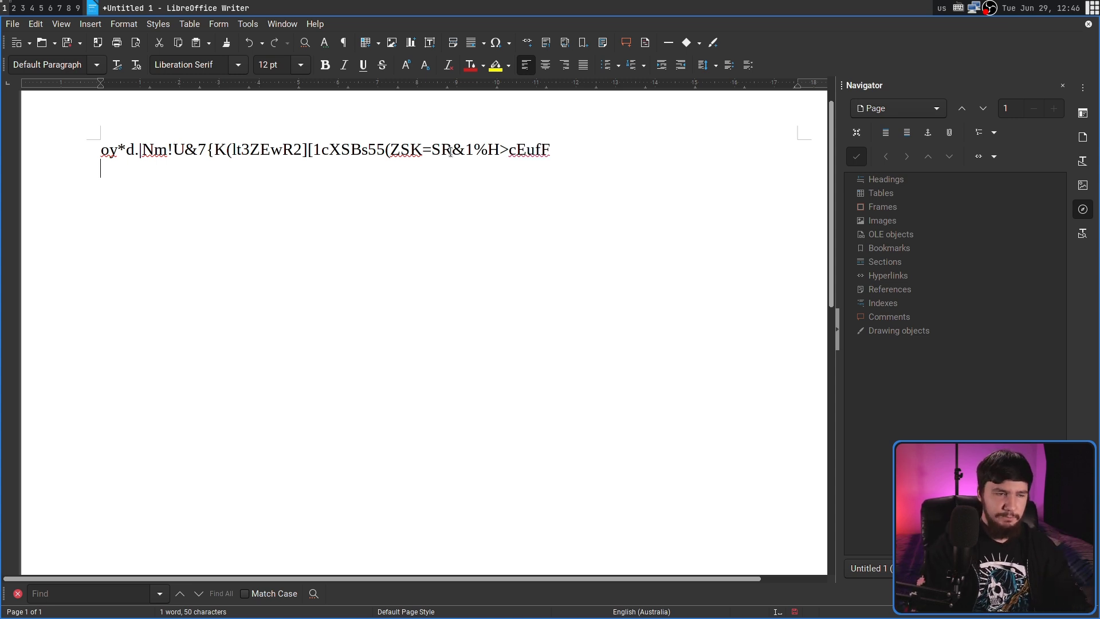
pyautogui.rightClick(228, 209)
pyautogui.click(315, 218)
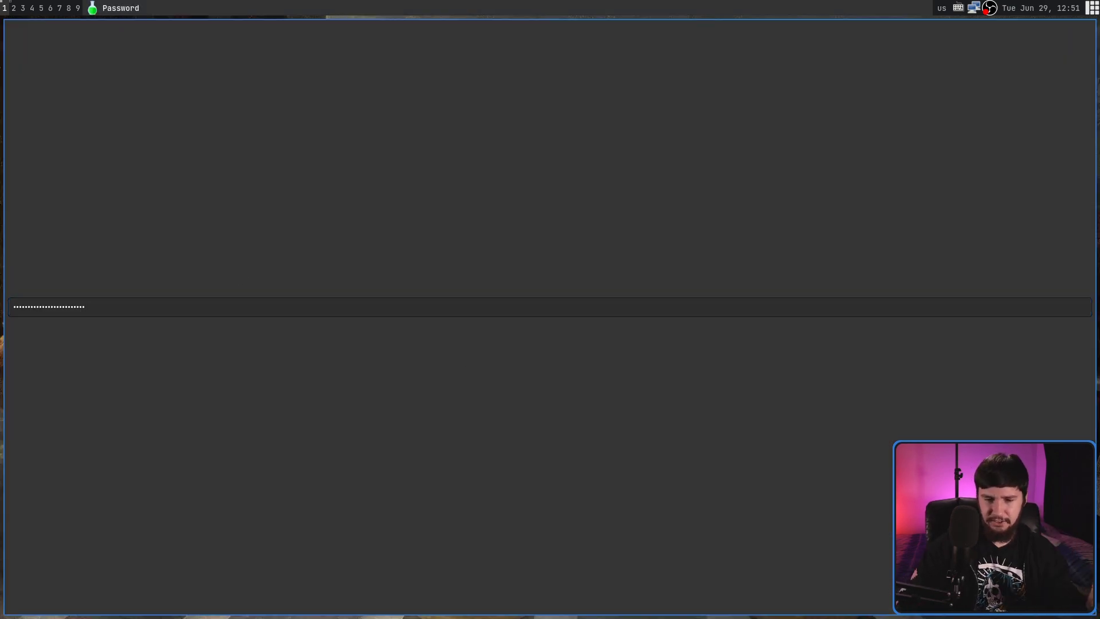
# Step: Unlock the vault with the master password and run sync
pyautogui.press('Return')
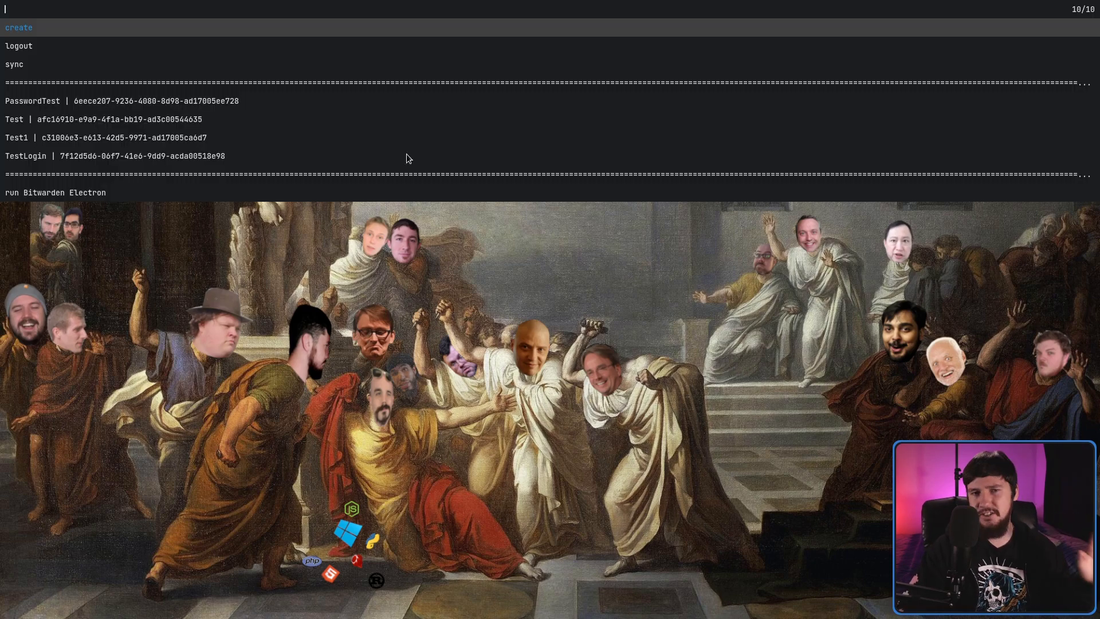
pyautogui.press('Down')
pyautogui.press('Down')
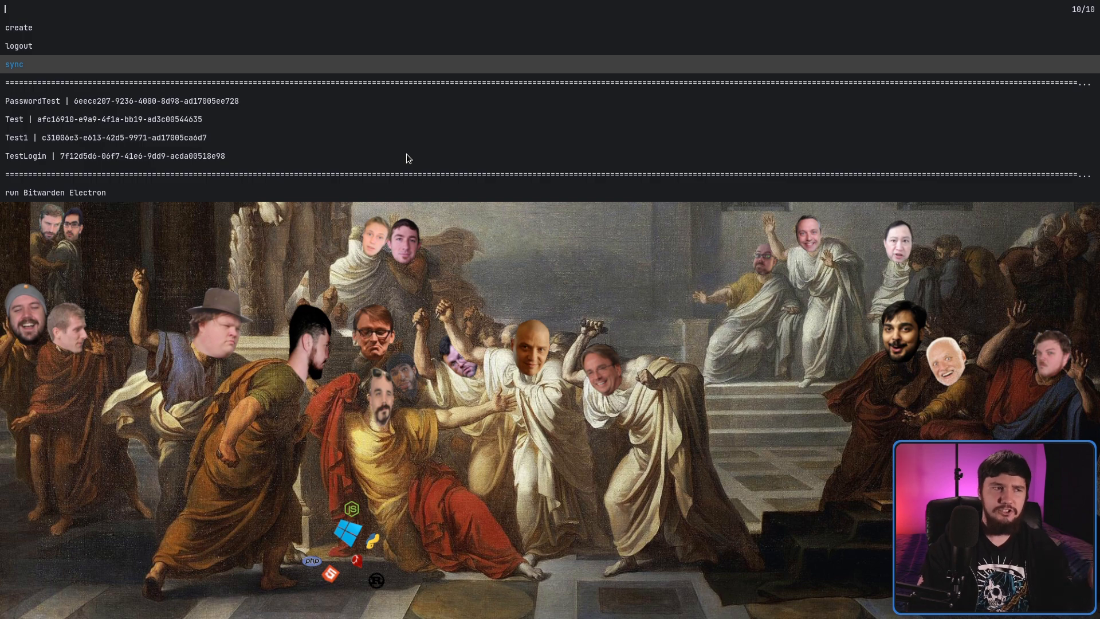
pyautogui.press('Return')
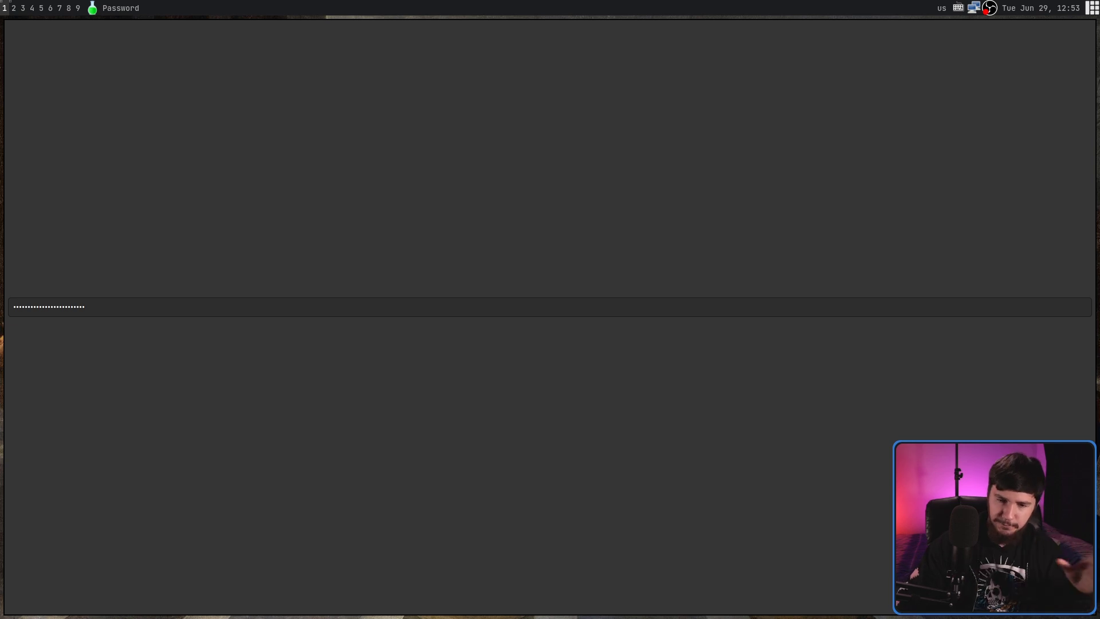
# Step: Log in again and open PasswordTest's JSON for editing via the edit action
pyautogui.press('Return')
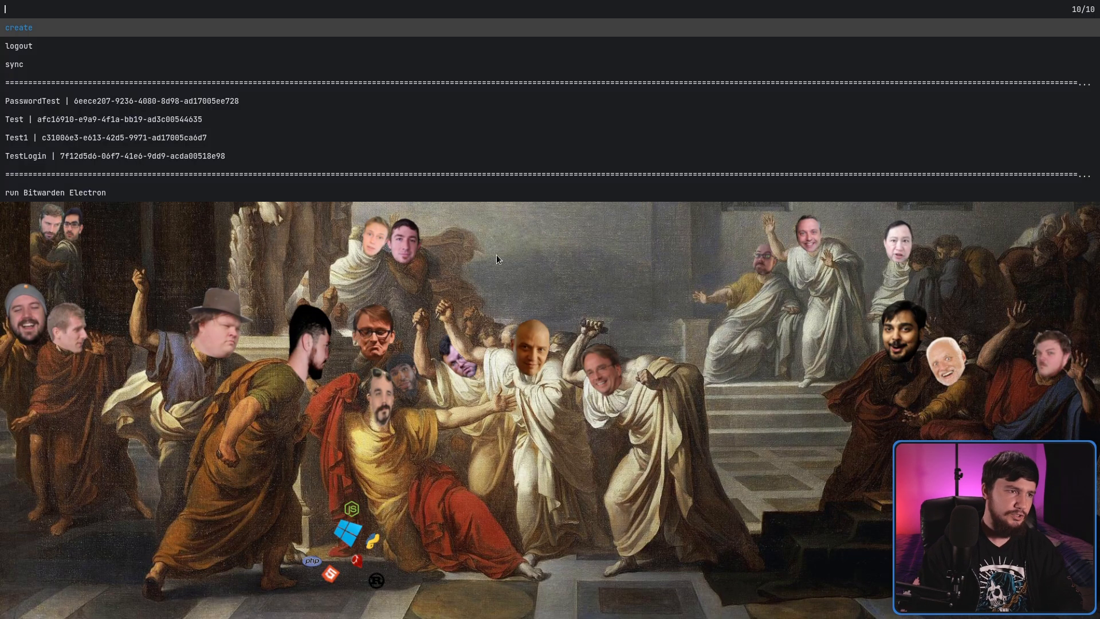
pyautogui.press('Down')
pyautogui.press('Down')
pyautogui.press('Down')
pyautogui.press('Down')
pyautogui.press('Return')
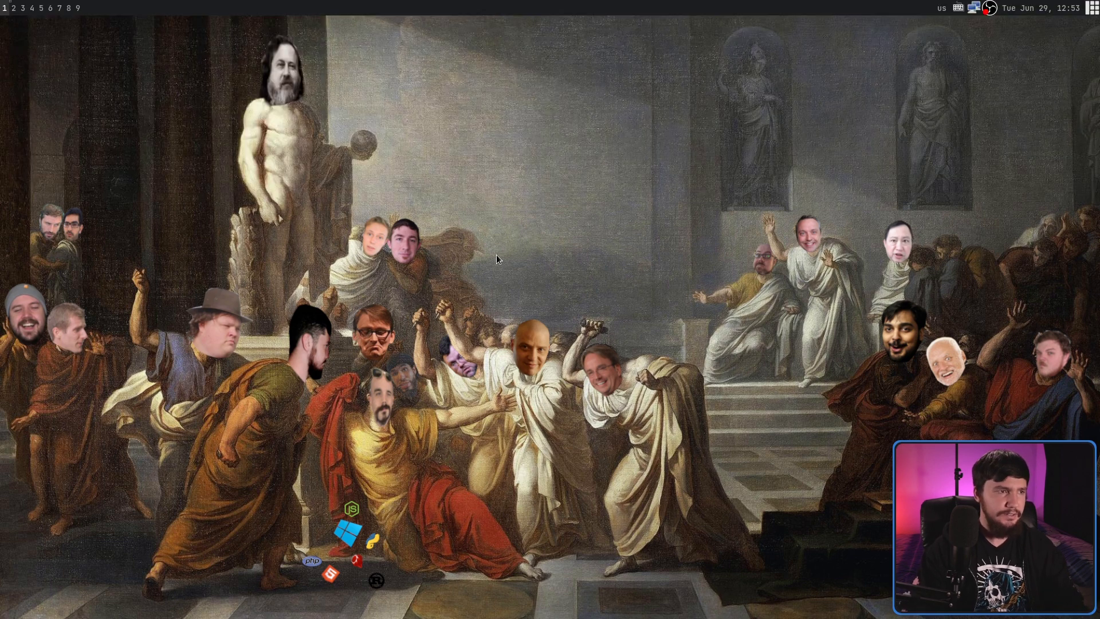
pyautogui.press('Down')
pyautogui.press('Return')
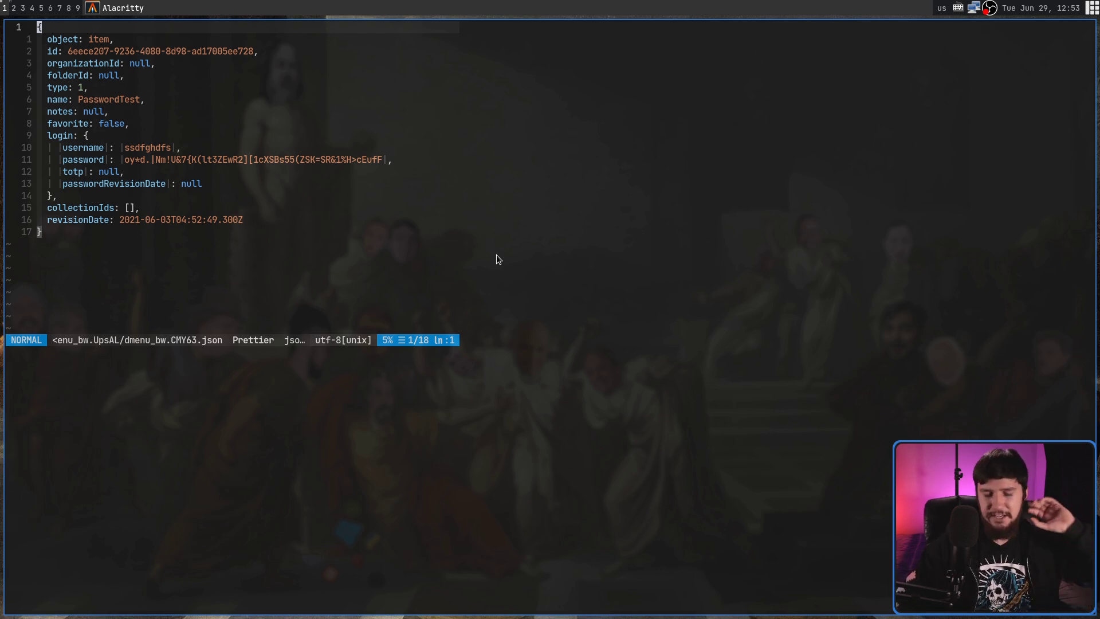
# Step: Enlarge the terminal font and select the login fields to inspect the username and password
pyautogui.press('i')
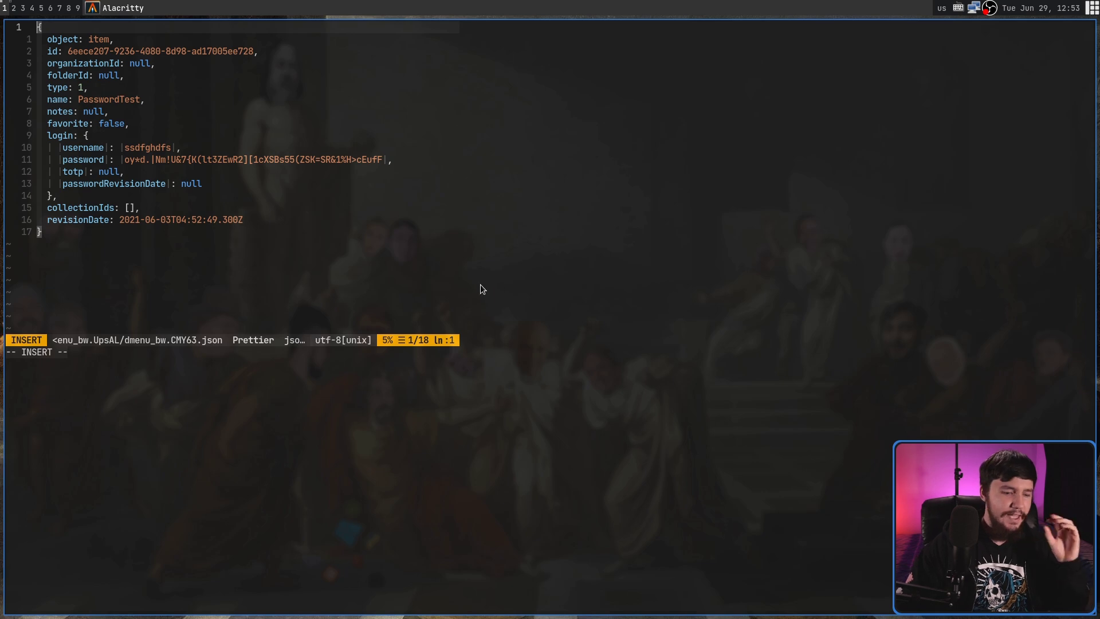
pyautogui.hotkey('ctrl', '=')
pyautogui.hotkey('ctrl', '=')
pyautogui.hotkey('ctrl', '=')
pyautogui.hotkey('ctrl', '=')
pyautogui.hotkey('ctrl', '=')
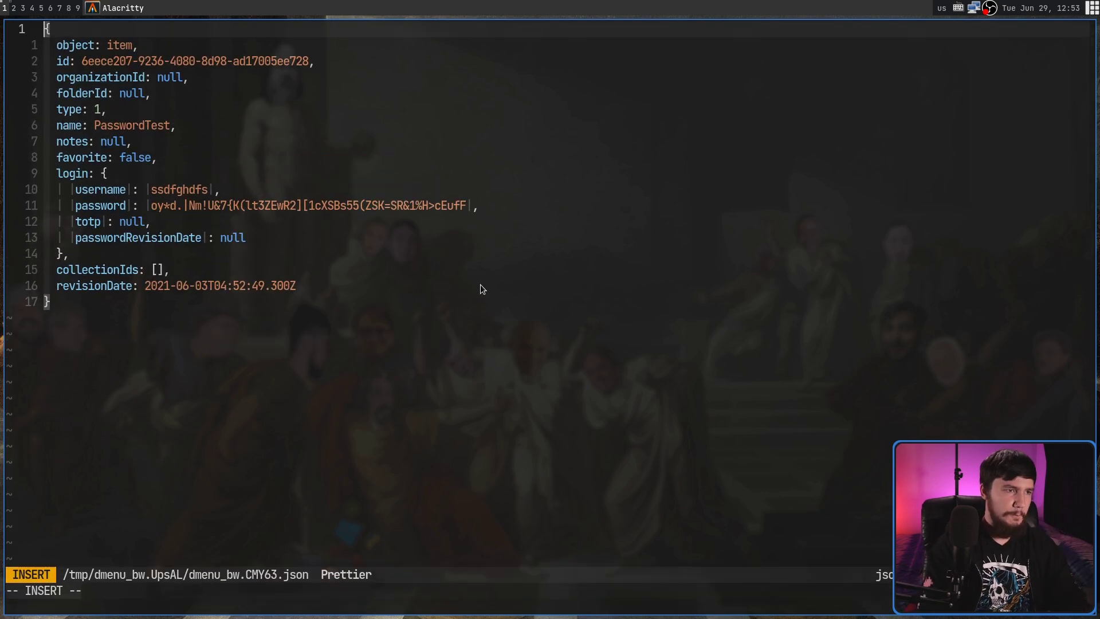
pyautogui.hotkey('ctrl', '=')
pyautogui.hotkey('ctrl', '=')
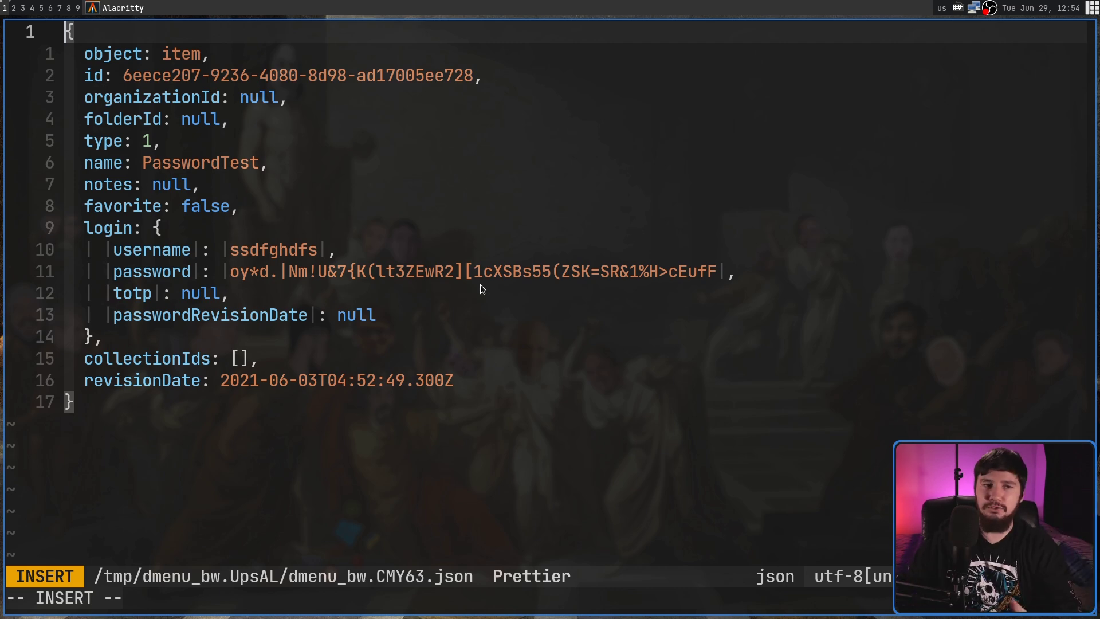
pyautogui.moveTo(378, 315); pyautogui.dragTo(67, 248)
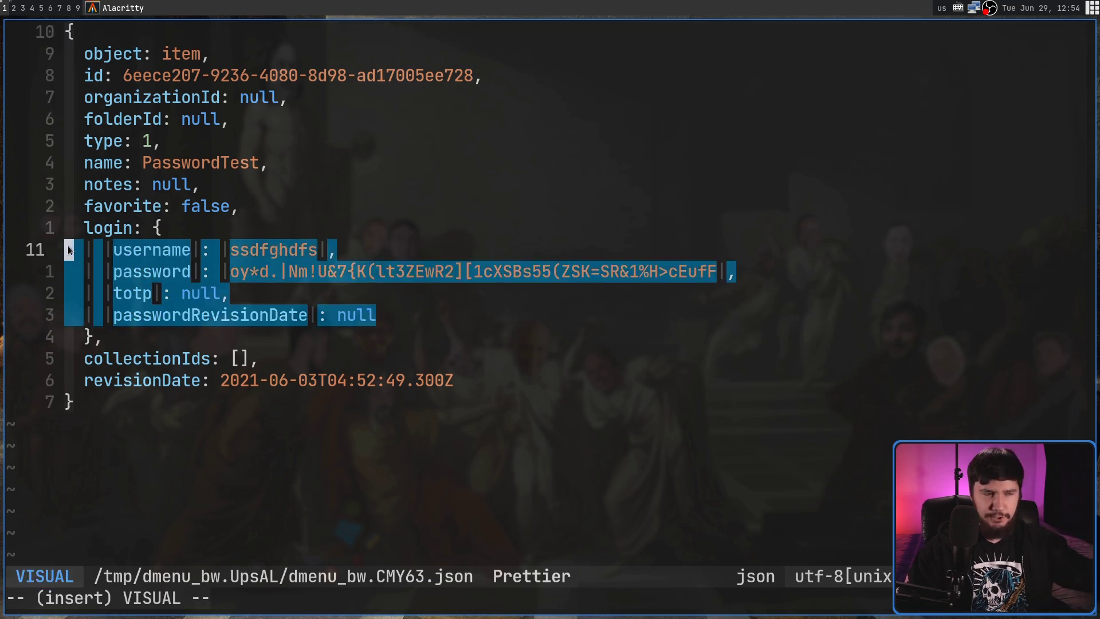
pyautogui.click(385, 273)
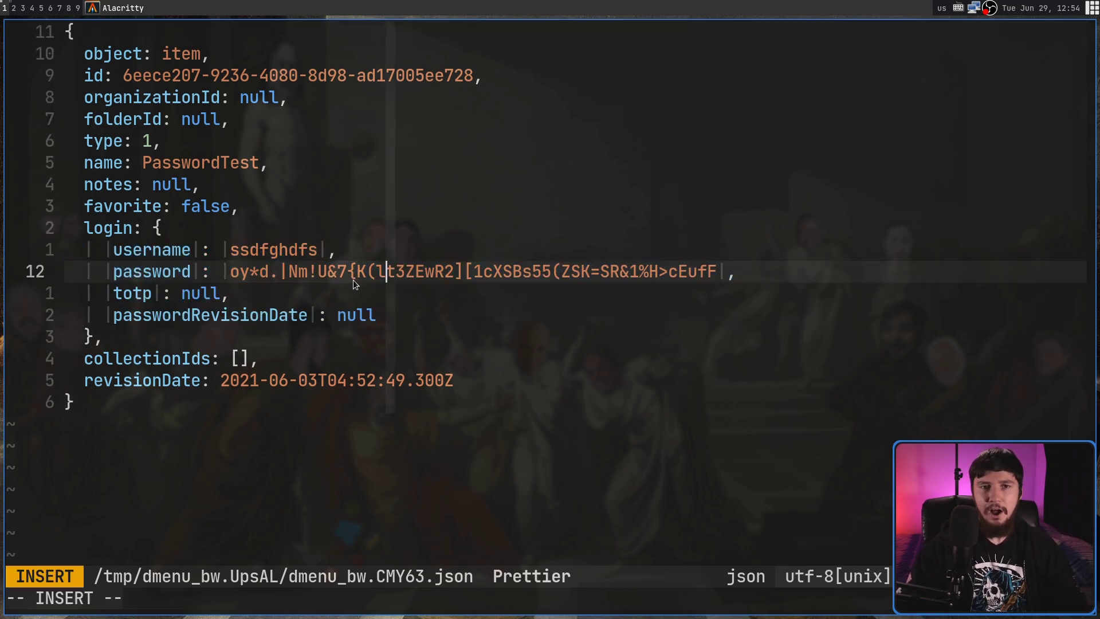
pyautogui.press('Escape')
pyautogui.moveTo(133, 250); pyautogui.dragTo(322, 250)
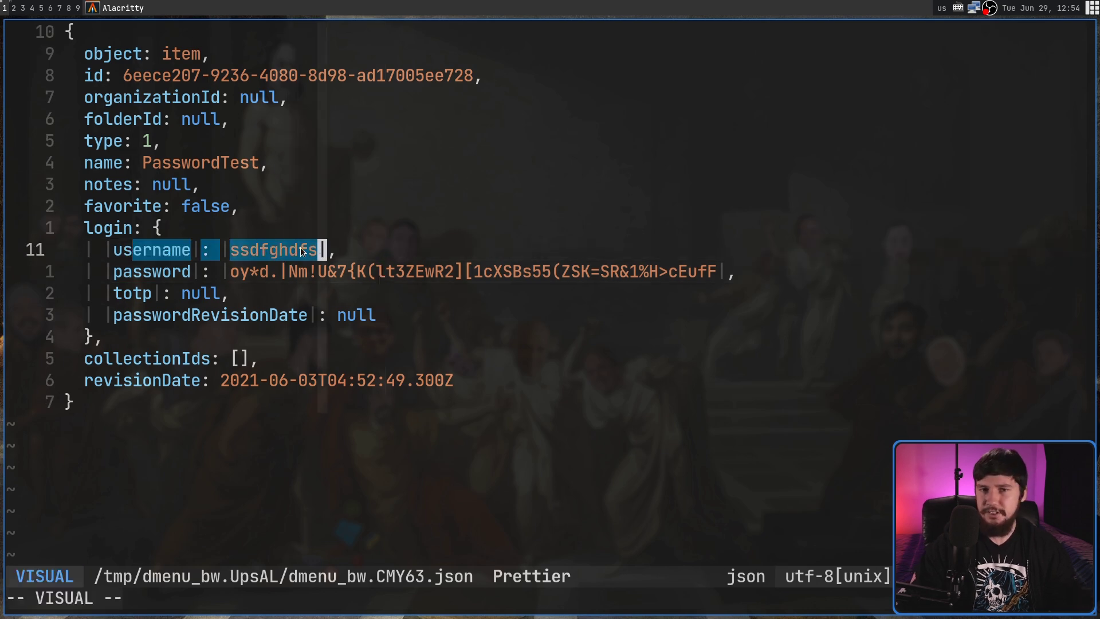
pyautogui.press('Escape')
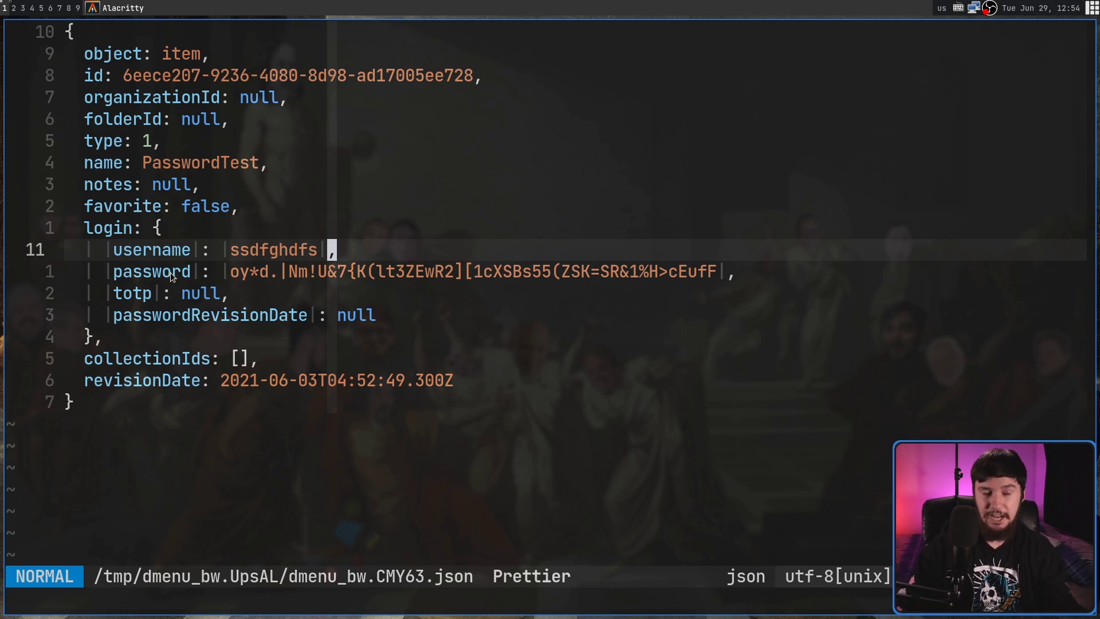
# Step: Move up to the notes line, then quit Neovim with :q! without saving
pyautogui.press('i')
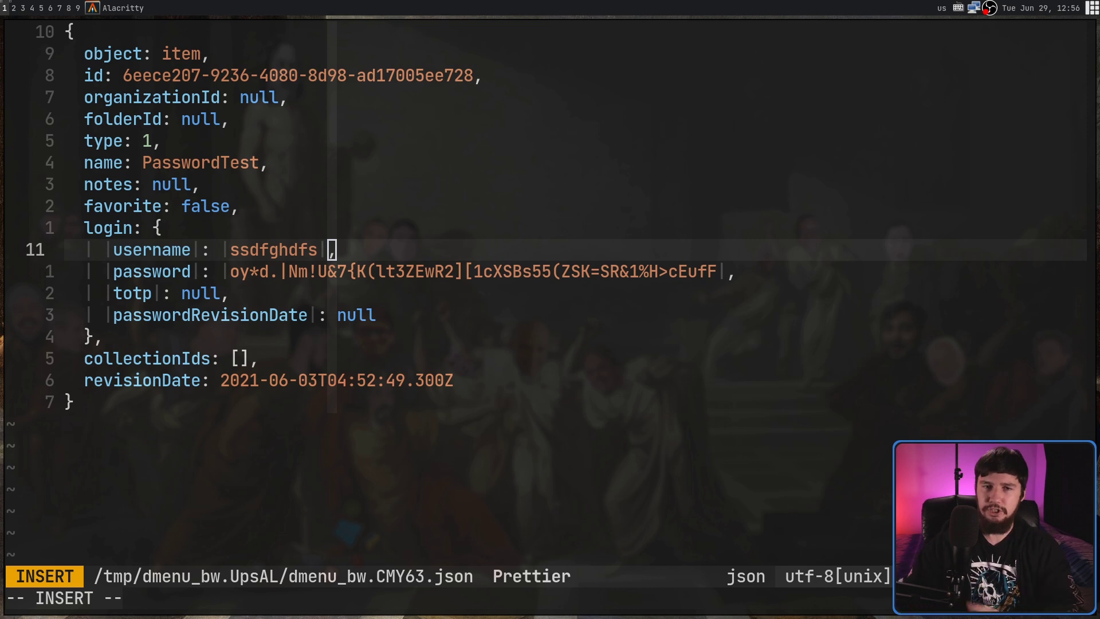
pyautogui.press('Escape')
pyautogui.press('3')
pyautogui.press('k')
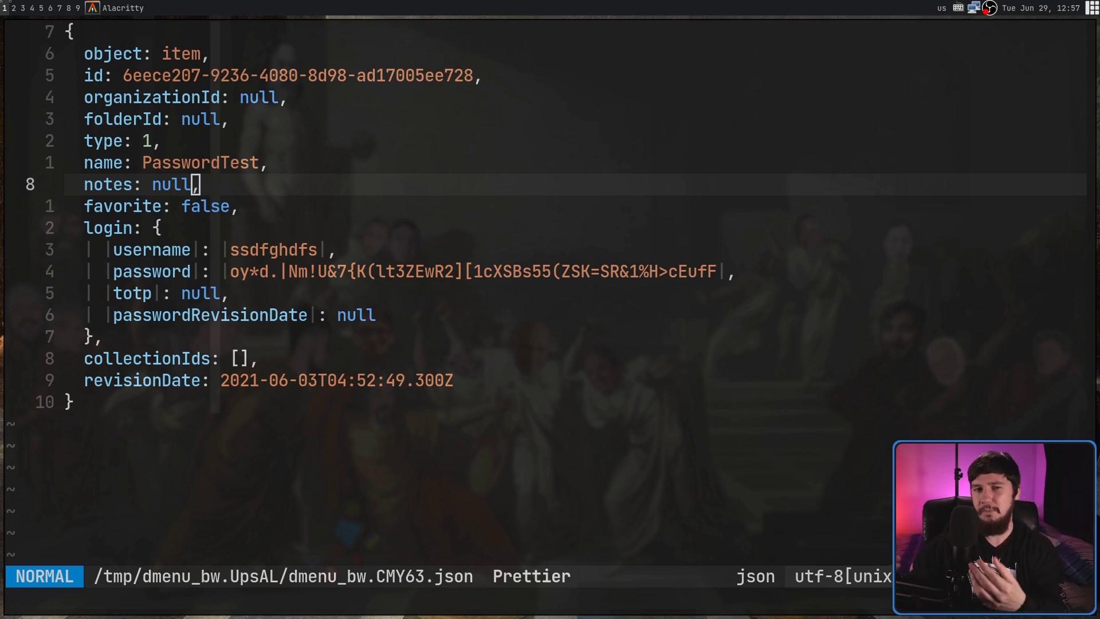
pyautogui.click(400, 142)
pyautogui.write(':q!')
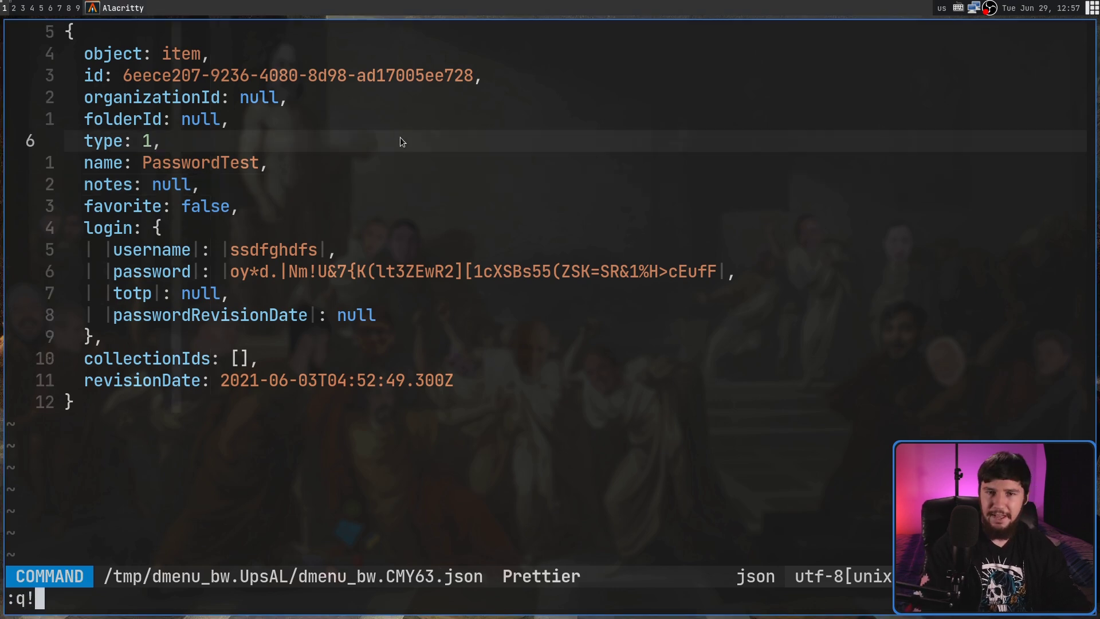
pyautogui.press('Return')
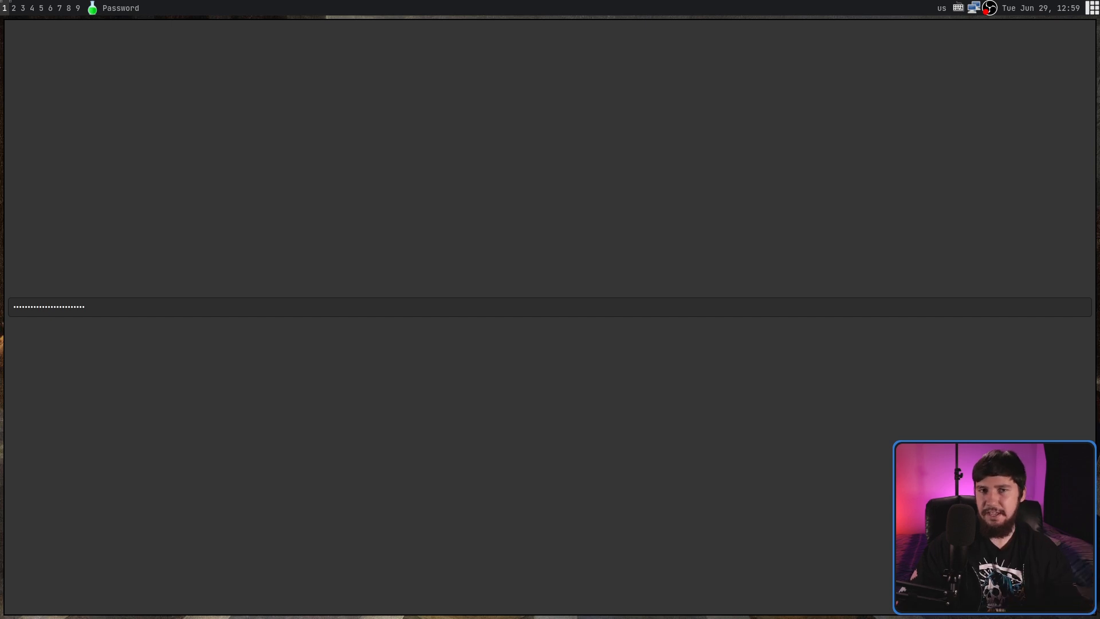
# Step: Unlock the vault with the master password and copy PasswordTest's second field
pyautogui.click(40, 312)
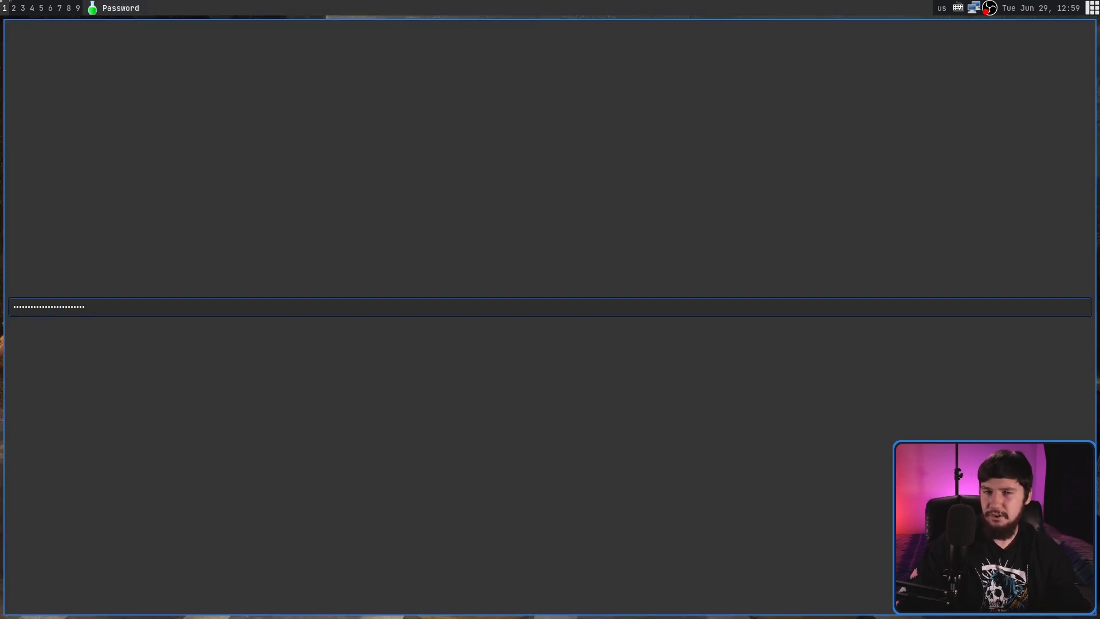
pyautogui.press('Return')
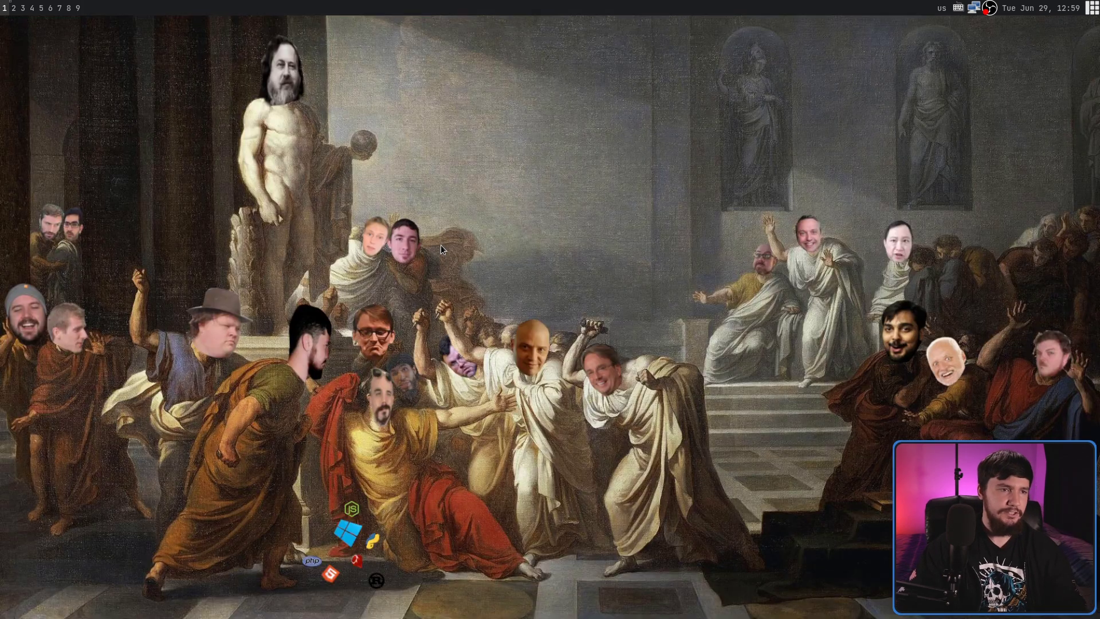
pyautogui.press('Down')
pyautogui.press('Down')
pyautogui.press('Down')
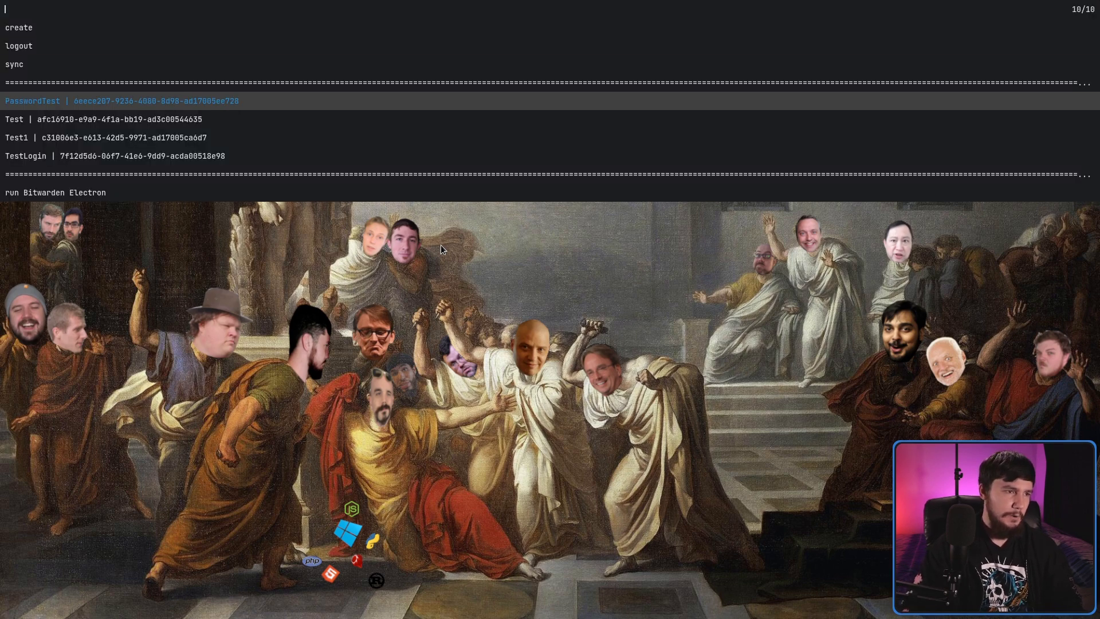
pyautogui.press('Return')
pyautogui.press('Down')
pyautogui.press('Return')
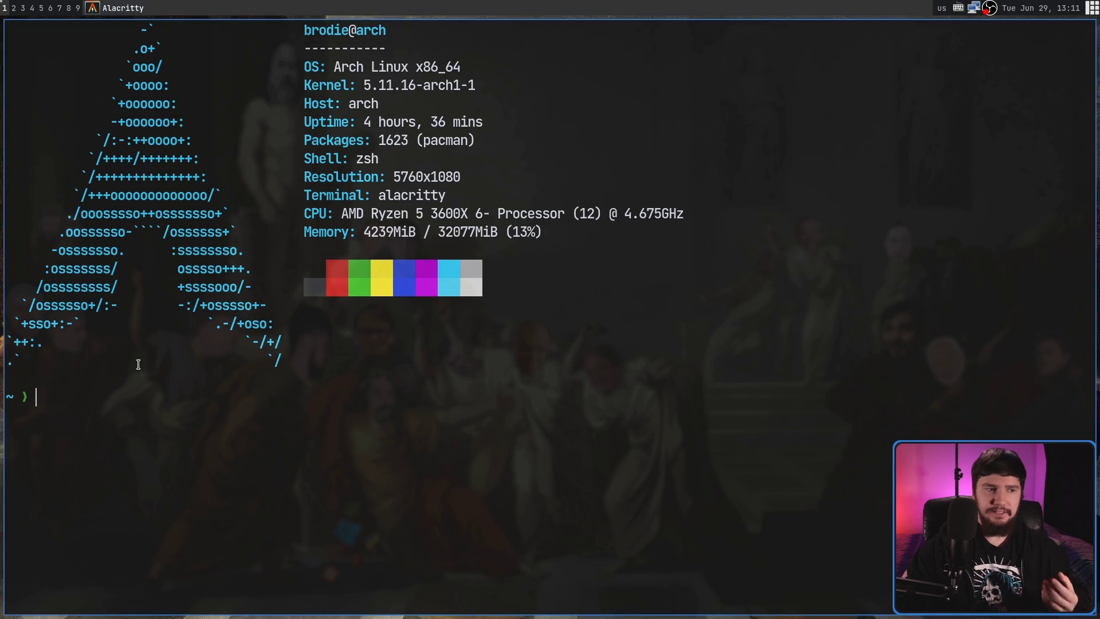
# Step: Run dmenu_bw from Alacritty and unlock the vault with the master password
pyautogui.write('dmenu')
pyautogui.press('Tab')
pyautogui.press('Tab')
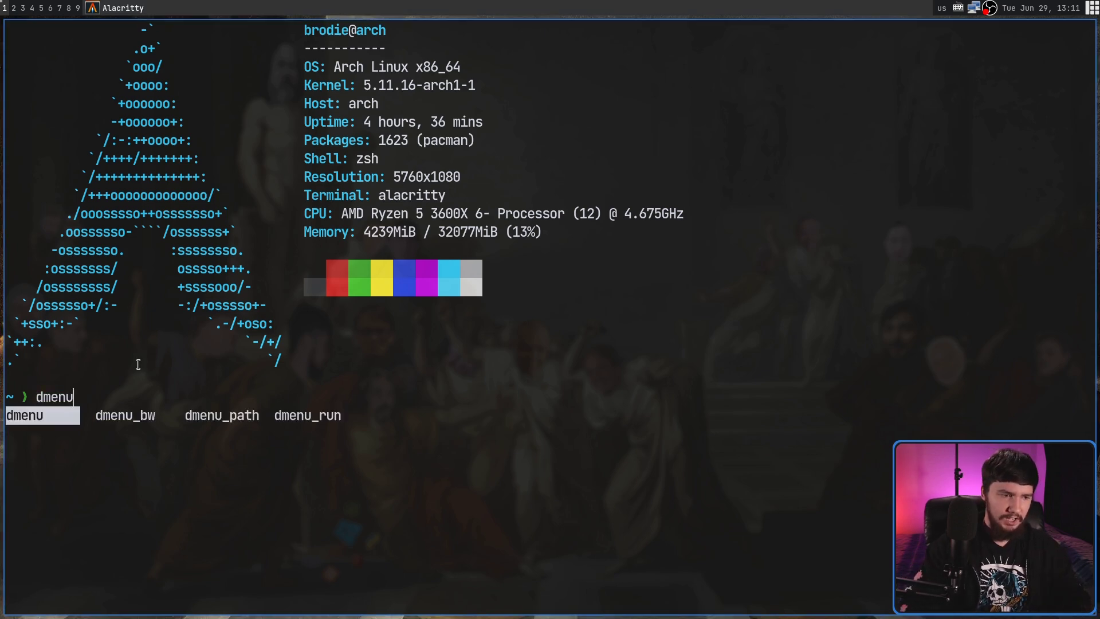
pyautogui.press('Tab')
pyautogui.press('Return')
pyautogui.press('Return')
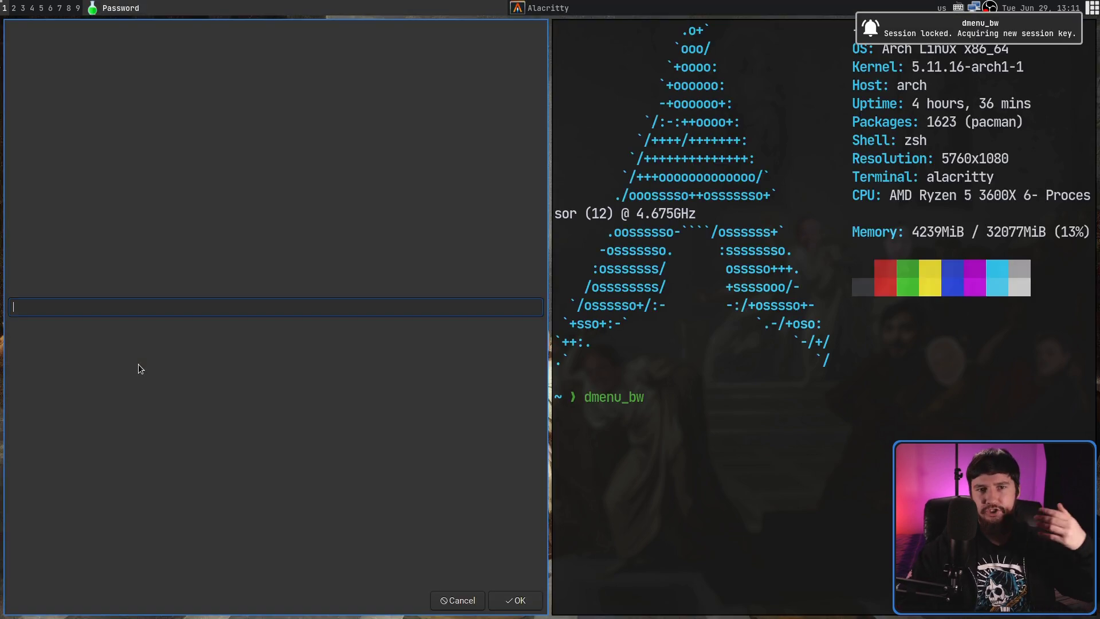
pyautogui.press('Escape')
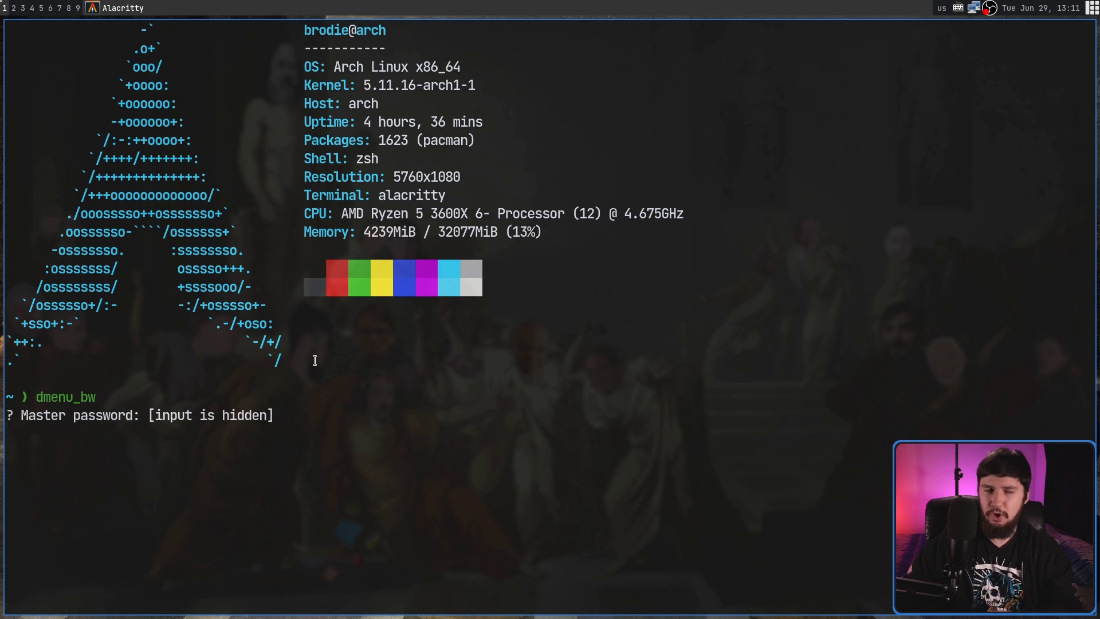
pyautogui.press('Return')
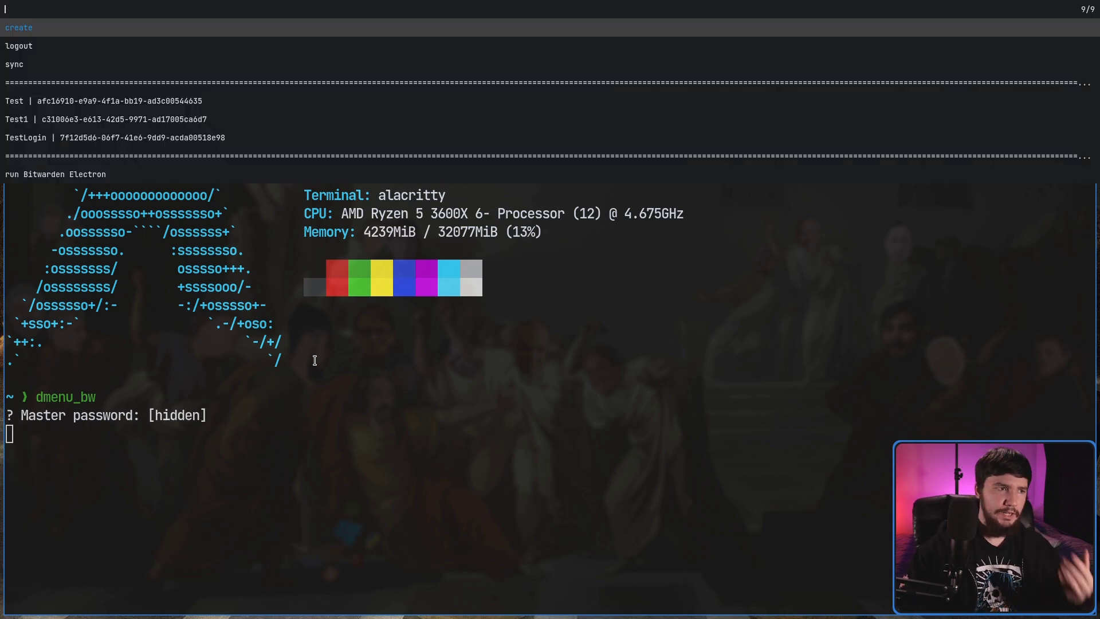
# Step: Create a new login entry and submit its YAD form
pyautogui.press('Return')
pyautogui.press('Down')
pyautogui.press('Up')
pyautogui.press('Return')
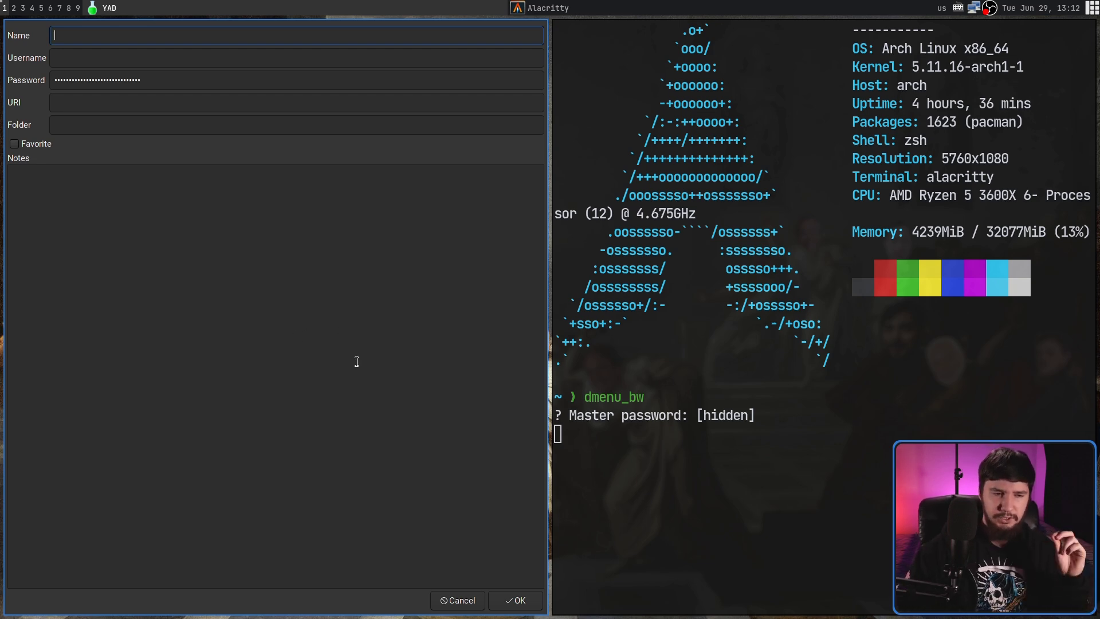
pyautogui.press('Escape')
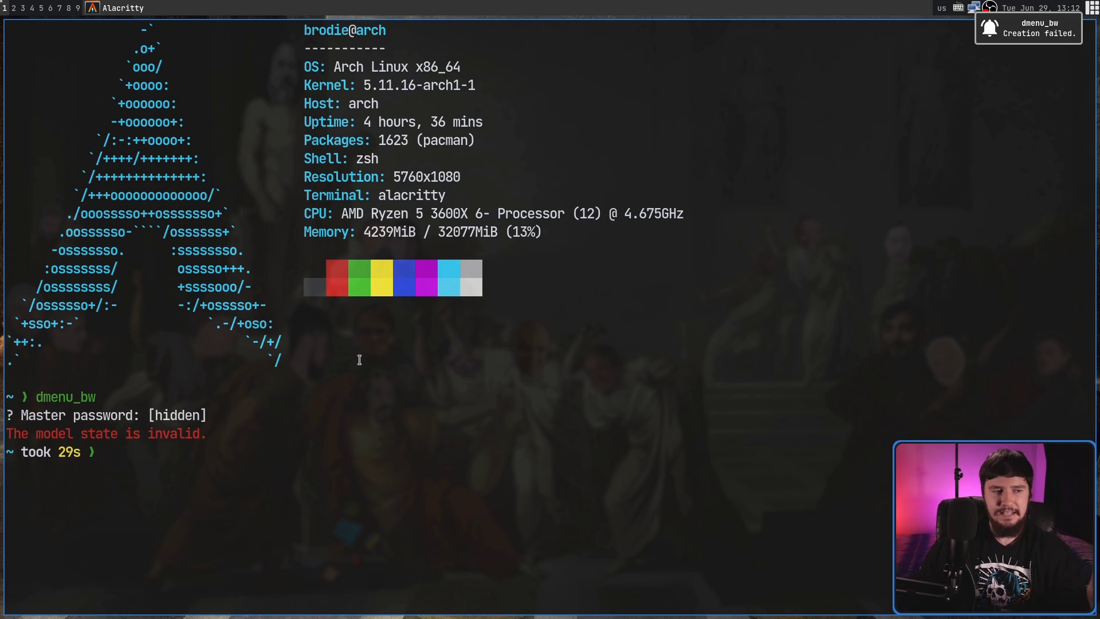
# Step: Inspect the 'The model state is invalid' error, then rerun dmenu_bw
pyautogui.moveTo(205, 434); pyautogui.dragTo(18, 434)
pyautogui.click(77, 434)
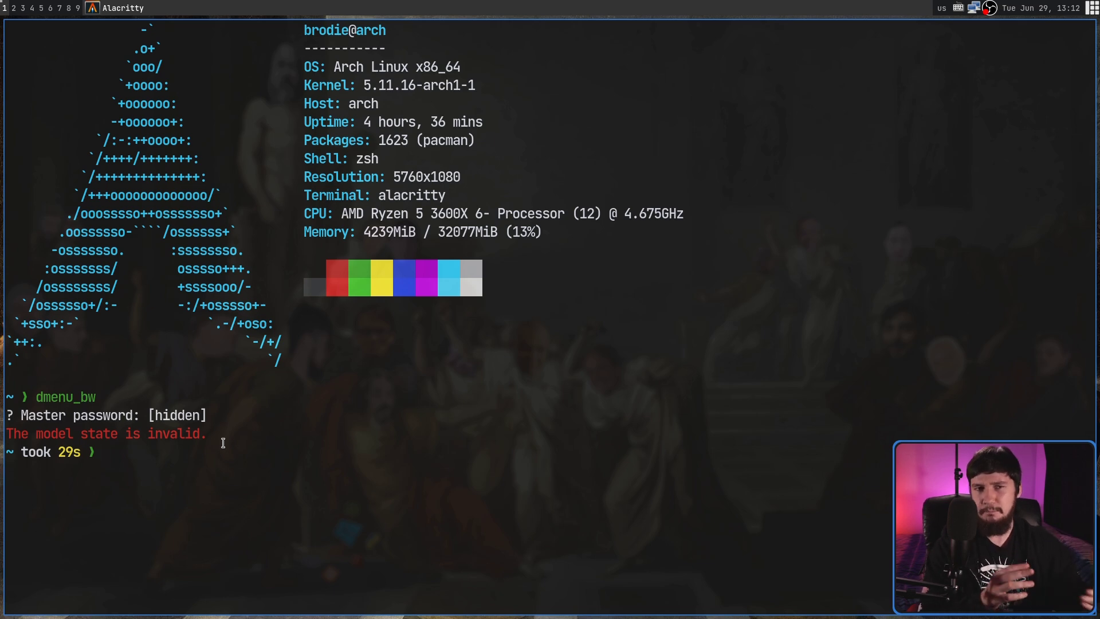
pyautogui.press('Up')
pyautogui.press('Return')
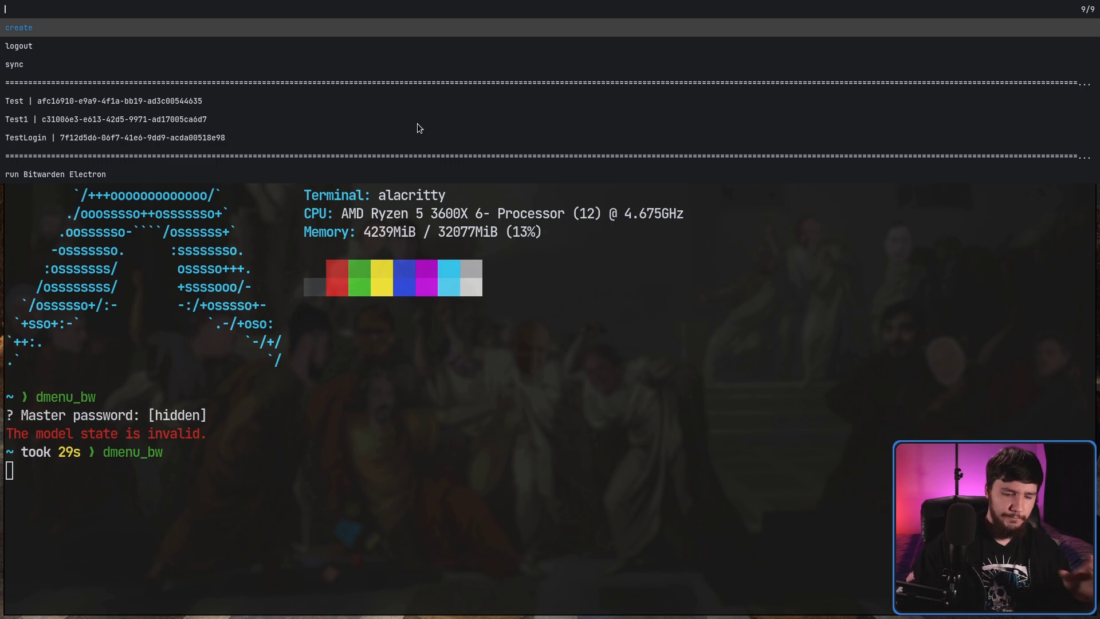
# Step: Choose create, then login as the new entry's type
pyautogui.press('Return')
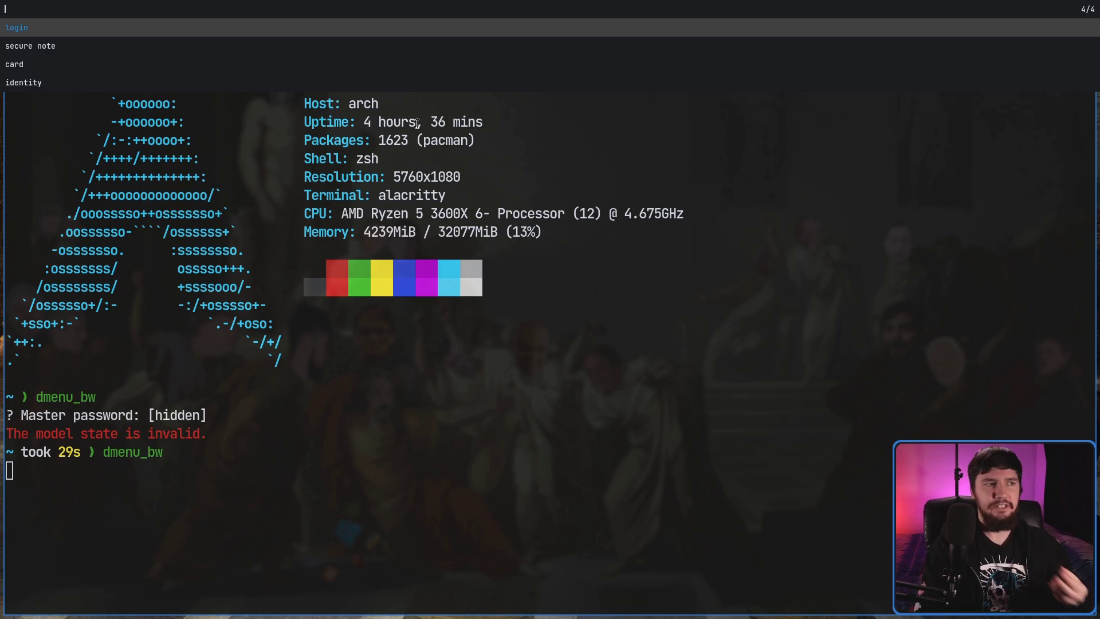
pyautogui.press('Escape')
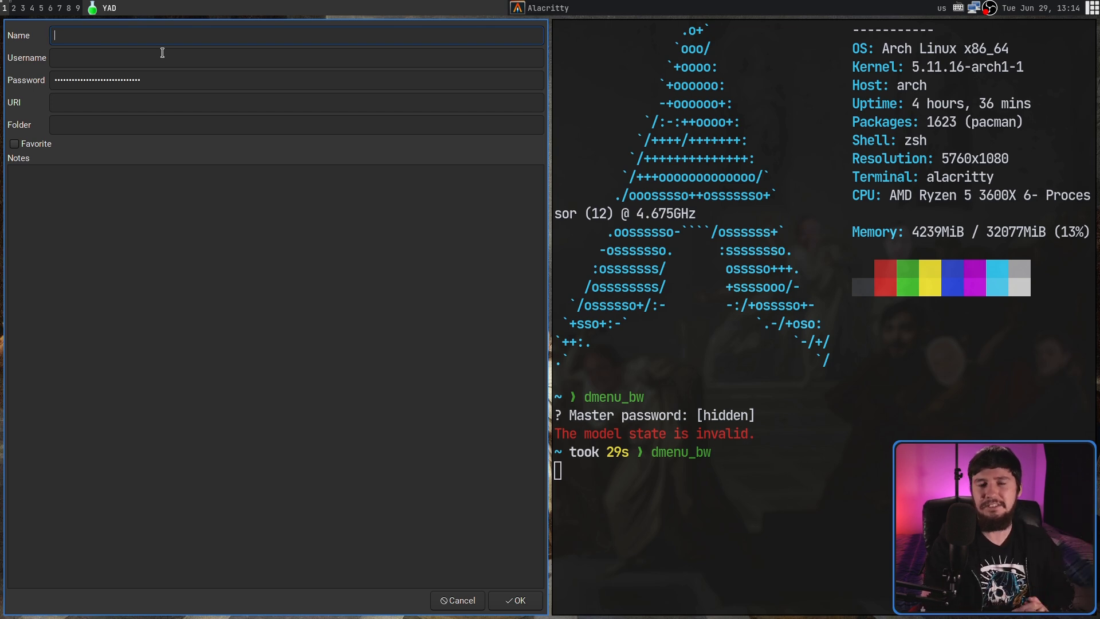
pyautogui.click(120, 53)
pyautogui.click(133, 80)
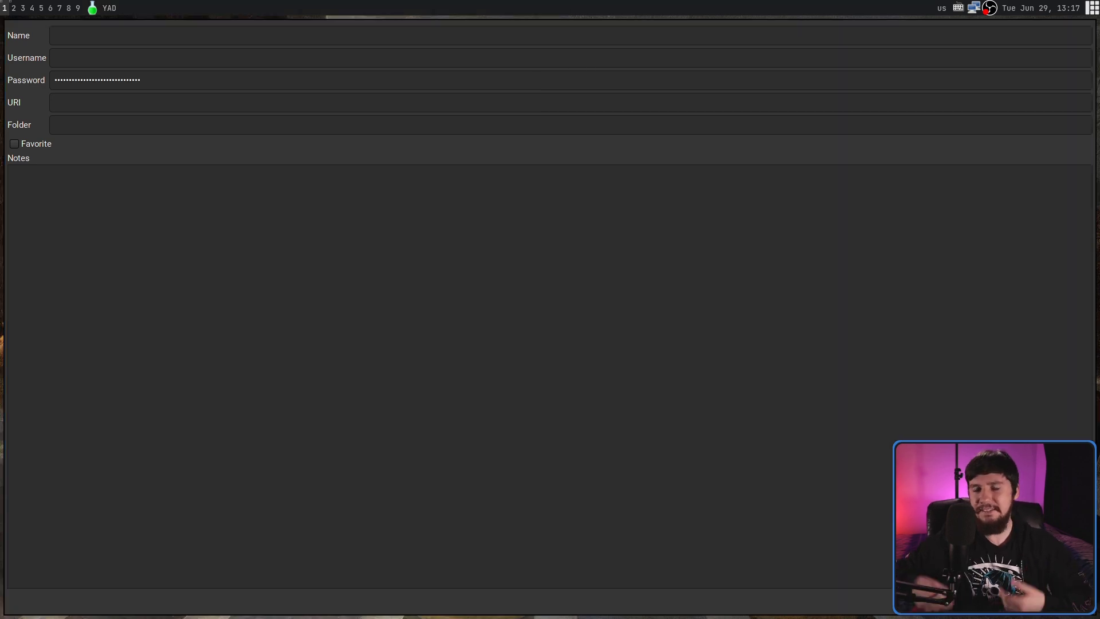
# Step: Launch lf and navigate into the .config/dmenu_bw folder
pyautogui.press('super+f')
pyautogui.write('lf')
pyautogui.press('Return')
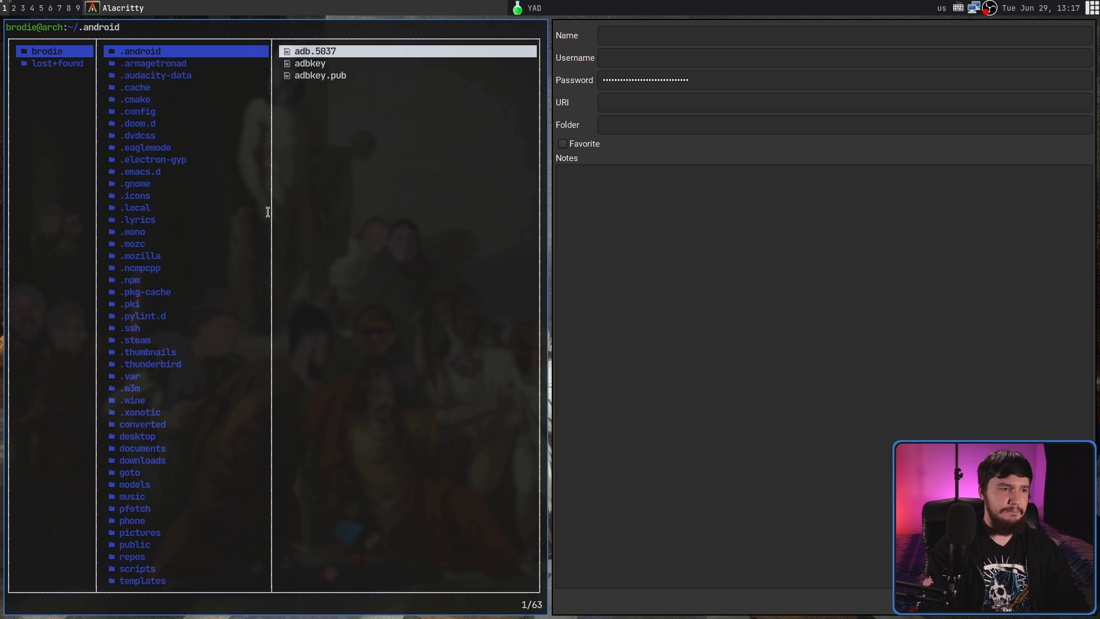
pyautogui.hotkey('ctrl', '=')
pyautogui.write('/confi')
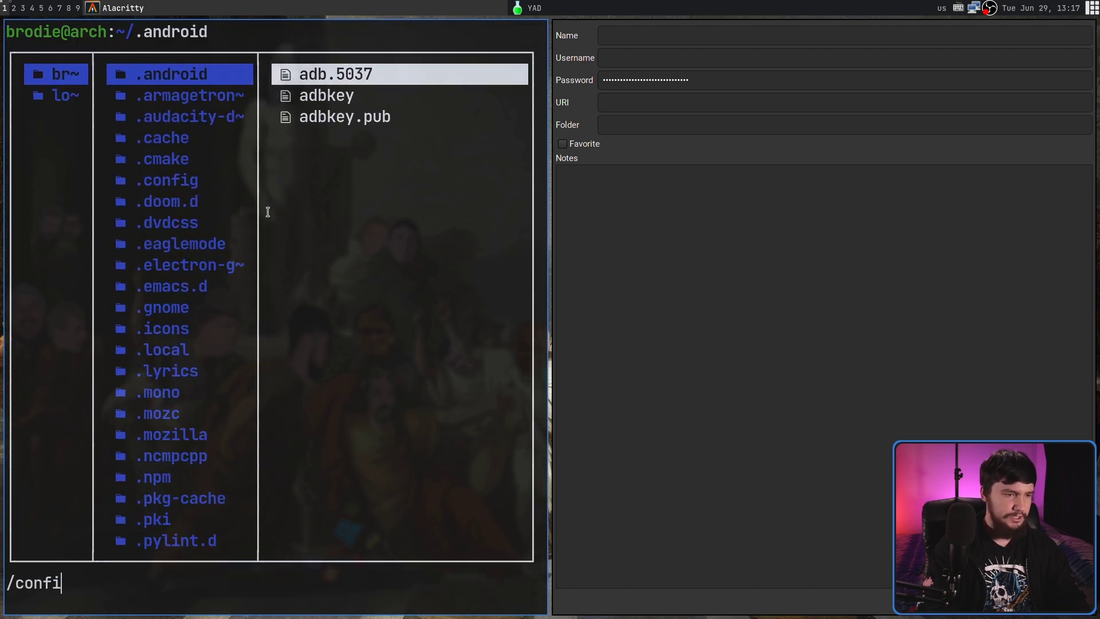
pyautogui.press('Return')
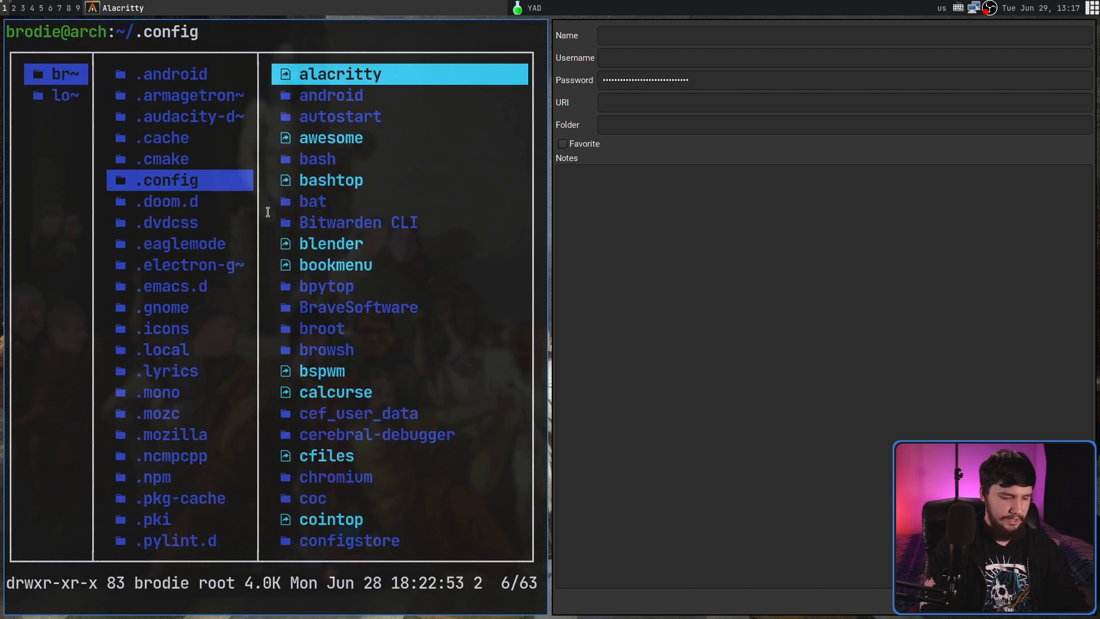
pyautogui.write('l/dmne')
pyautogui.press('BackSpace')
pyautogui.press('BackSpace')
pyautogui.write('enu')
pyautogui.press('Return')
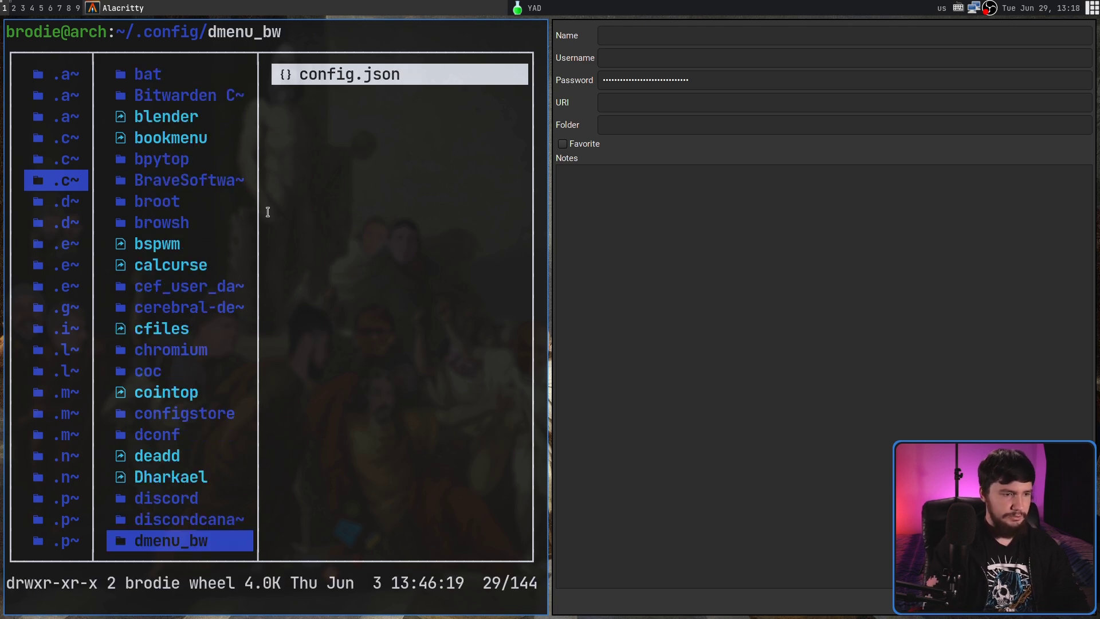
# Step: Open config.json in Neovim full-screen and select the passwordGenCmd value
pyautogui.press('l')
pyautogui.press('l')
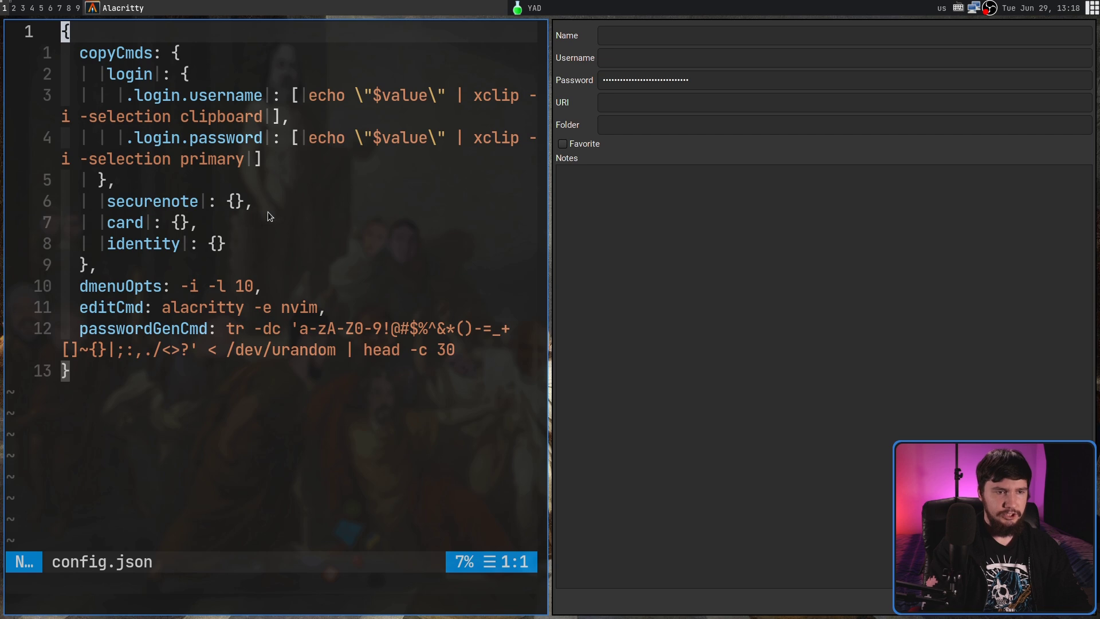
pyautogui.press('super+f')
pyautogui.press('1')
pyautogui.press('2')
pyautogui.press('j')
pyautogui.press('$')
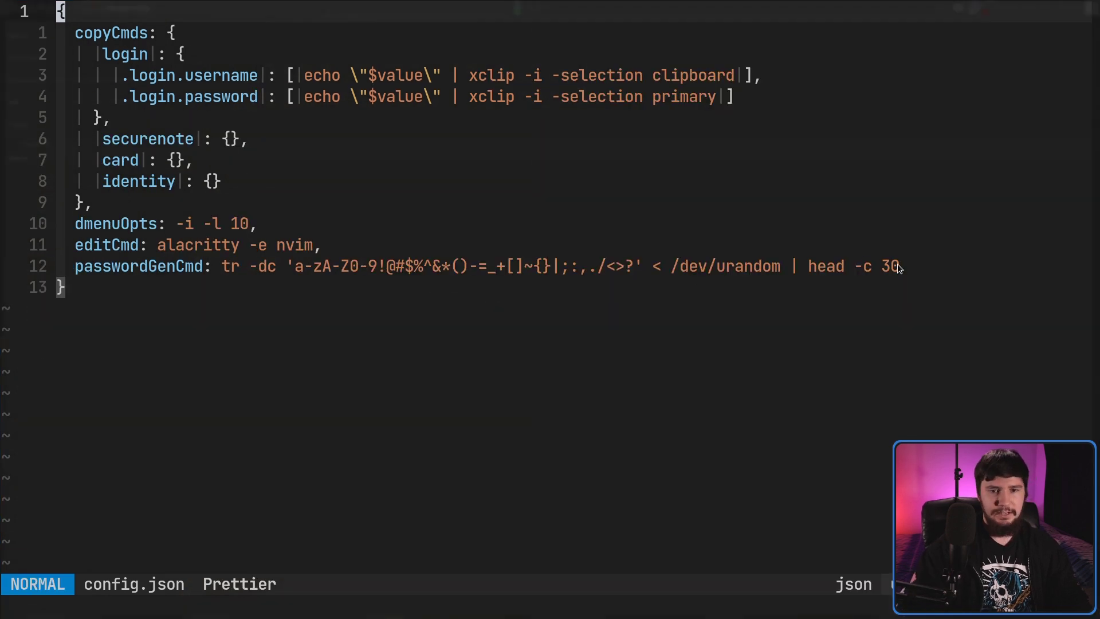
pyautogui.press('v')
pyautogui.hotkey('shift', 'f')
pyautogui.press(')')
pyautogui.hotkey('shift', 'f')
pyautogui.press('t')
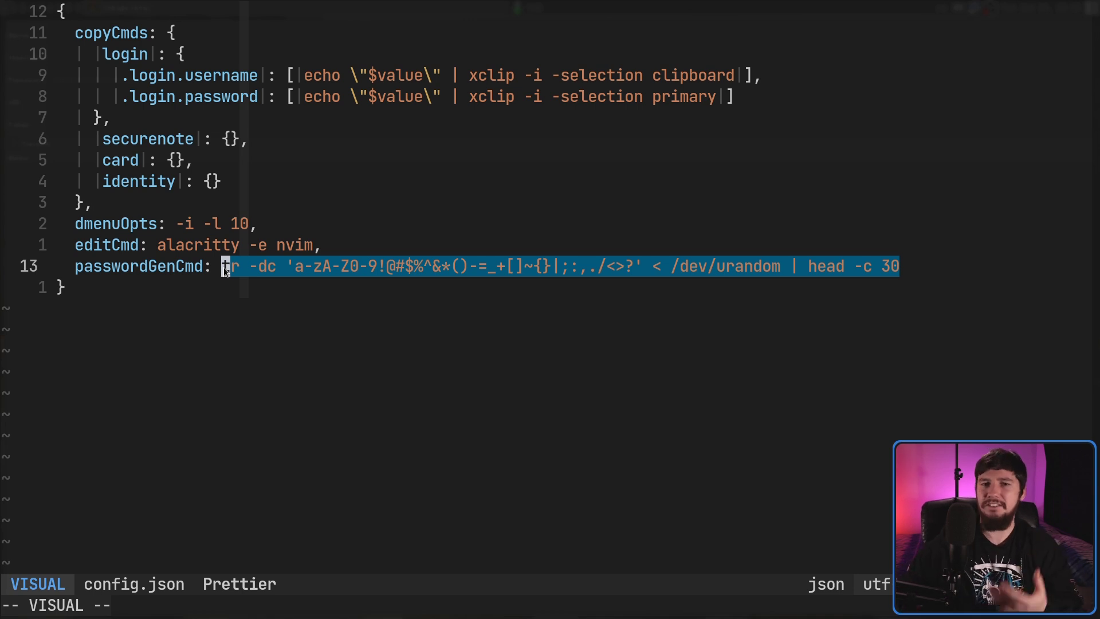
pyautogui.press('y')
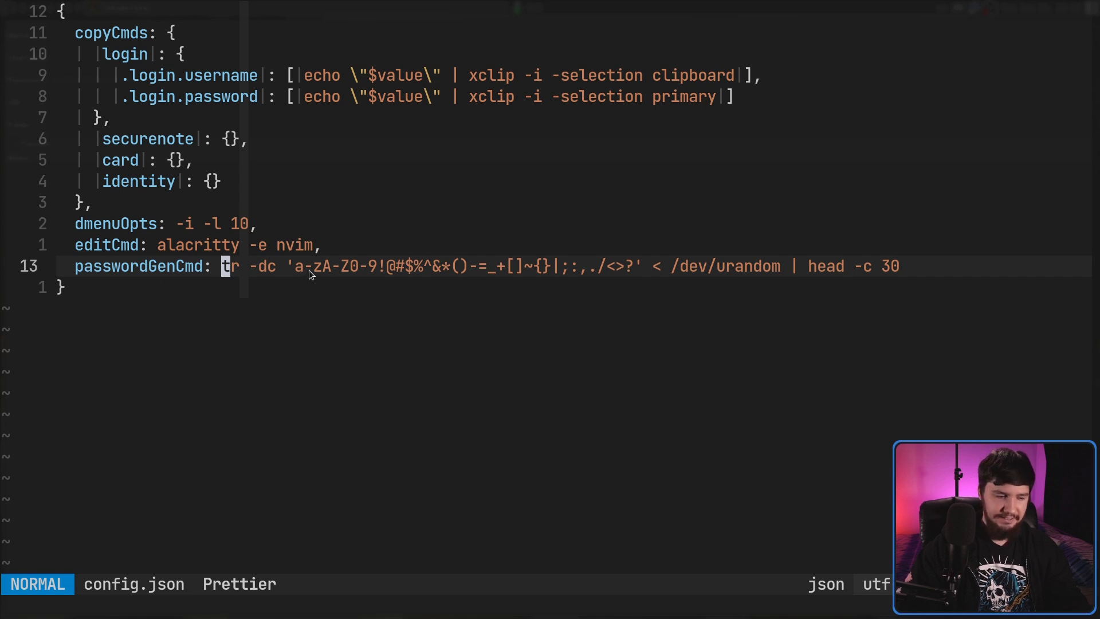
pyautogui.moveTo(908, 266); pyautogui.dragTo(72, 267)
pyautogui.click(318, 254)
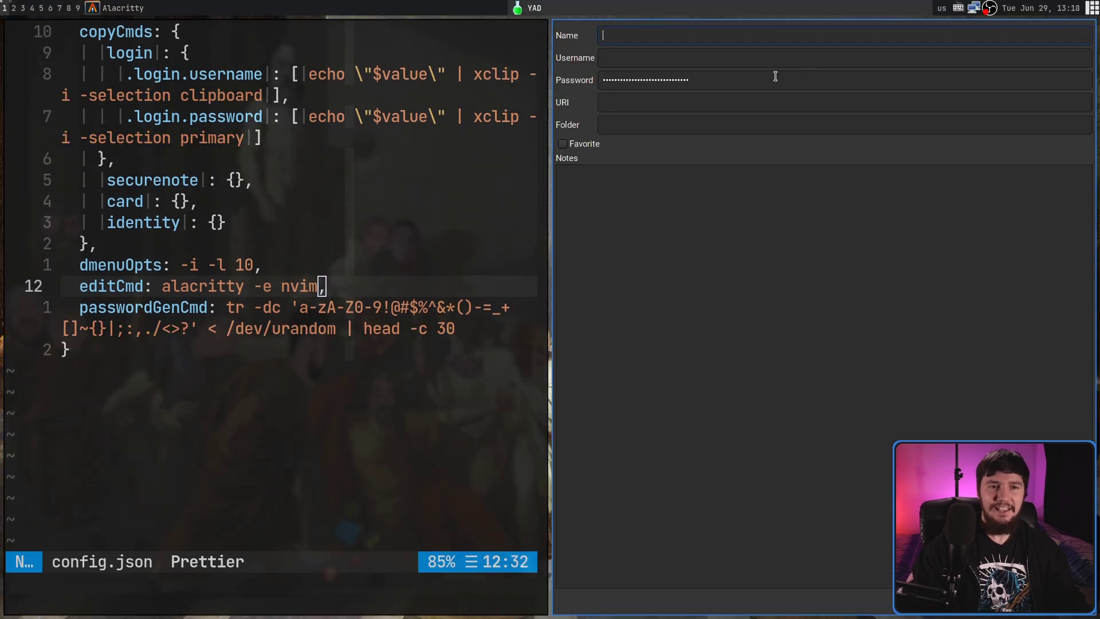
# Step: Select and deselect the generated masked password in the YAD Password field
pyautogui.doubleClick(739, 83)
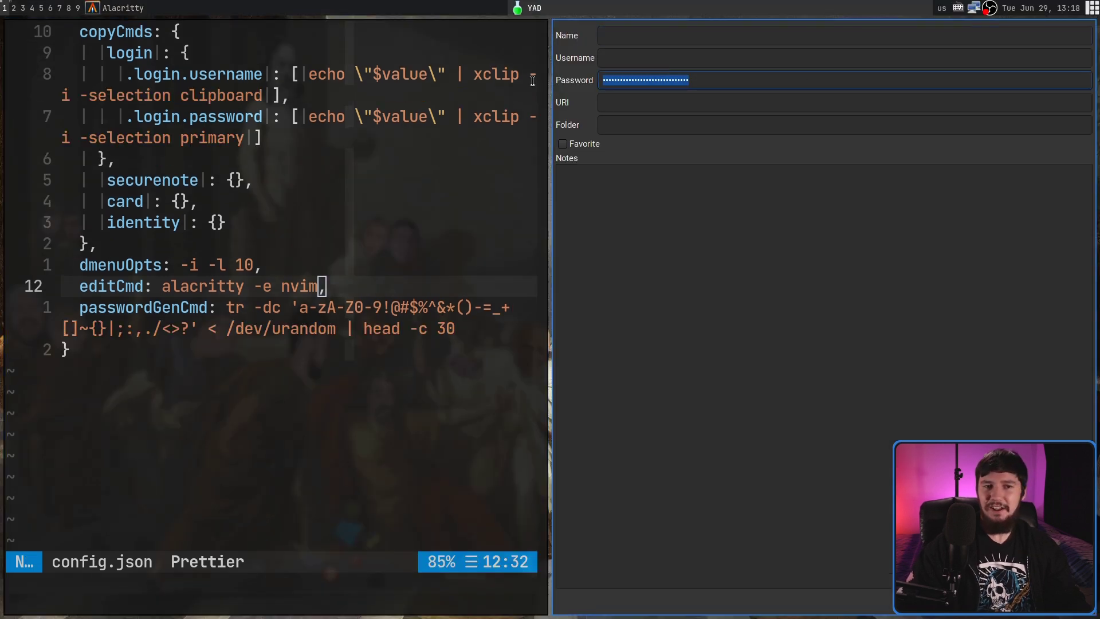
pyautogui.click(735, 83)
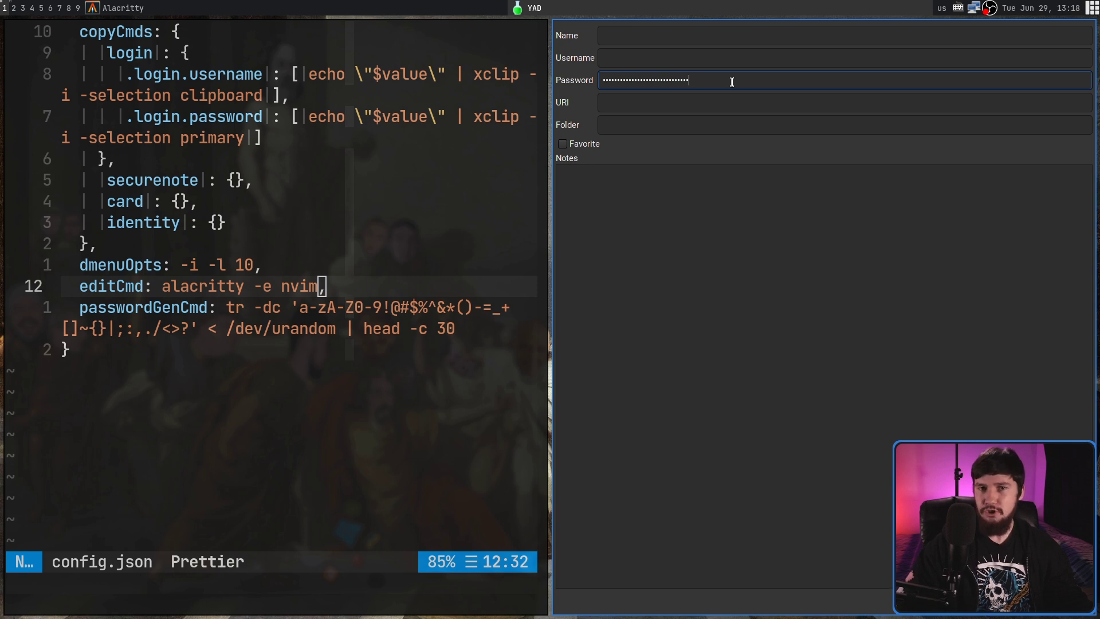
pyautogui.doubleClick(729, 80)
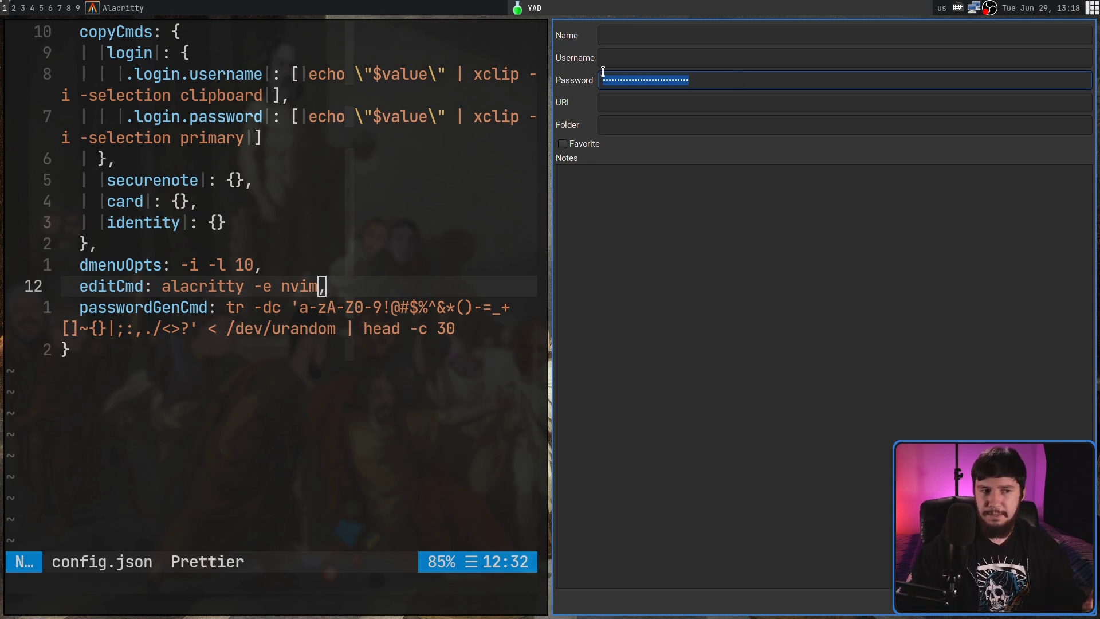
pyautogui.click(707, 83)
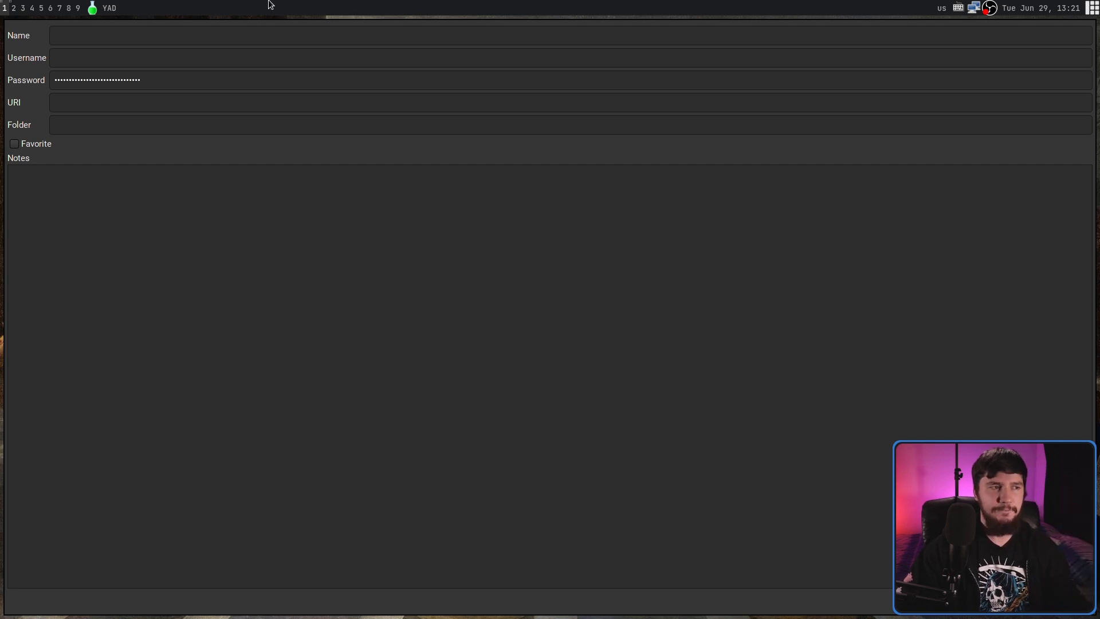
# Step: Fill the YAD form with name 'Video' and the account username, then submit it
pyautogui.click(111, 36)
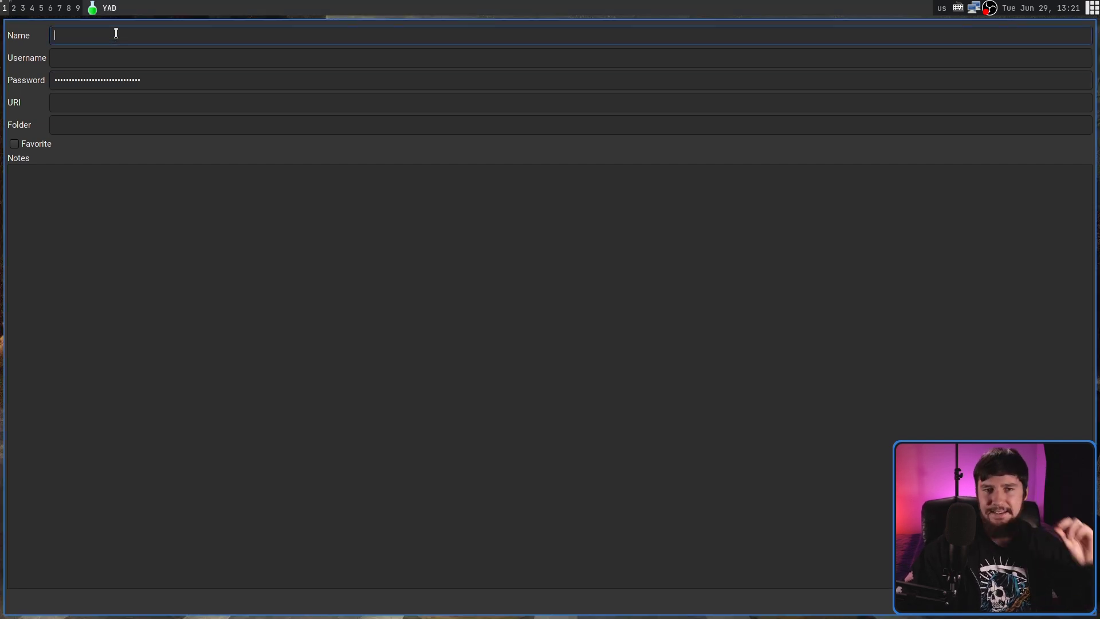
pyautogui.moveTo(143, 78); pyautogui.dragTo(80, 79)
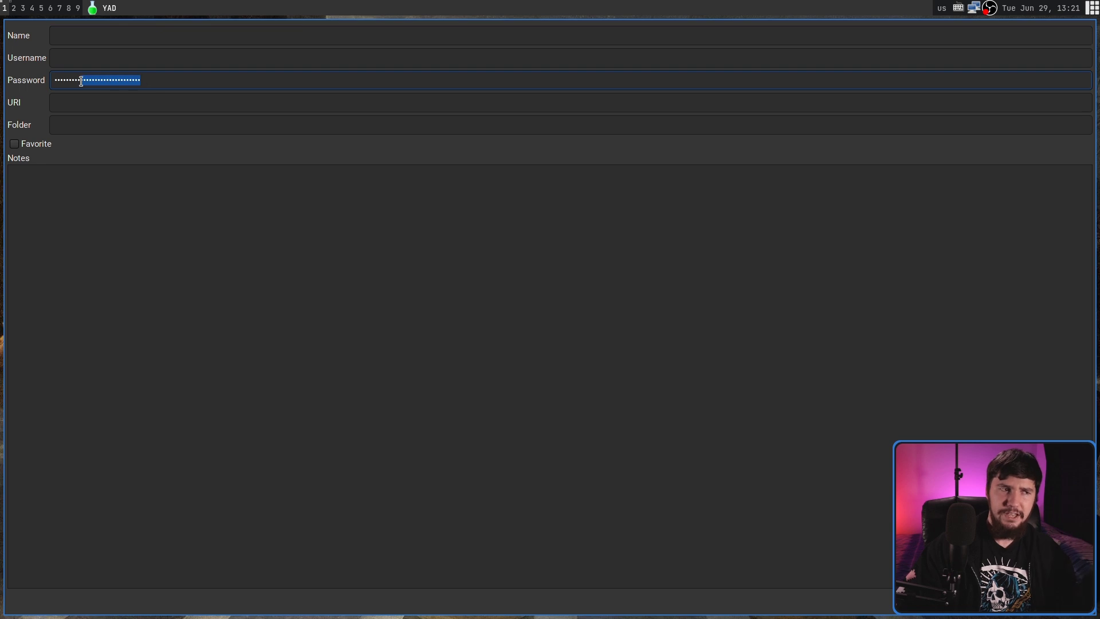
pyautogui.click(175, 79)
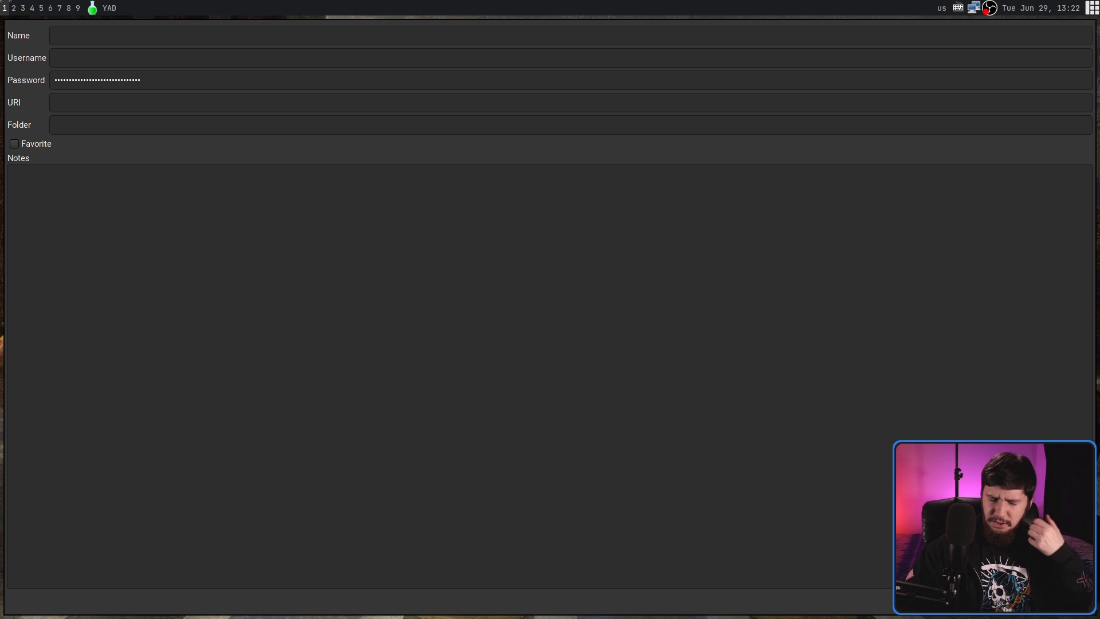
pyautogui.write('Video')
pyautogui.click(93, 51)
pyautogui.write('brodie')
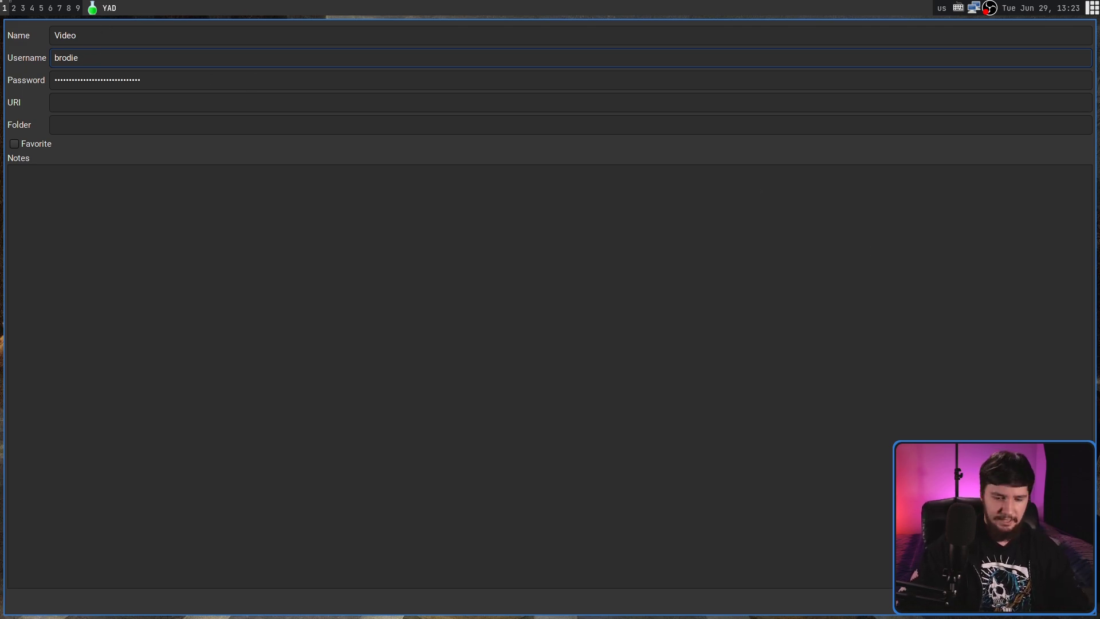
pyautogui.click(1064, 600)
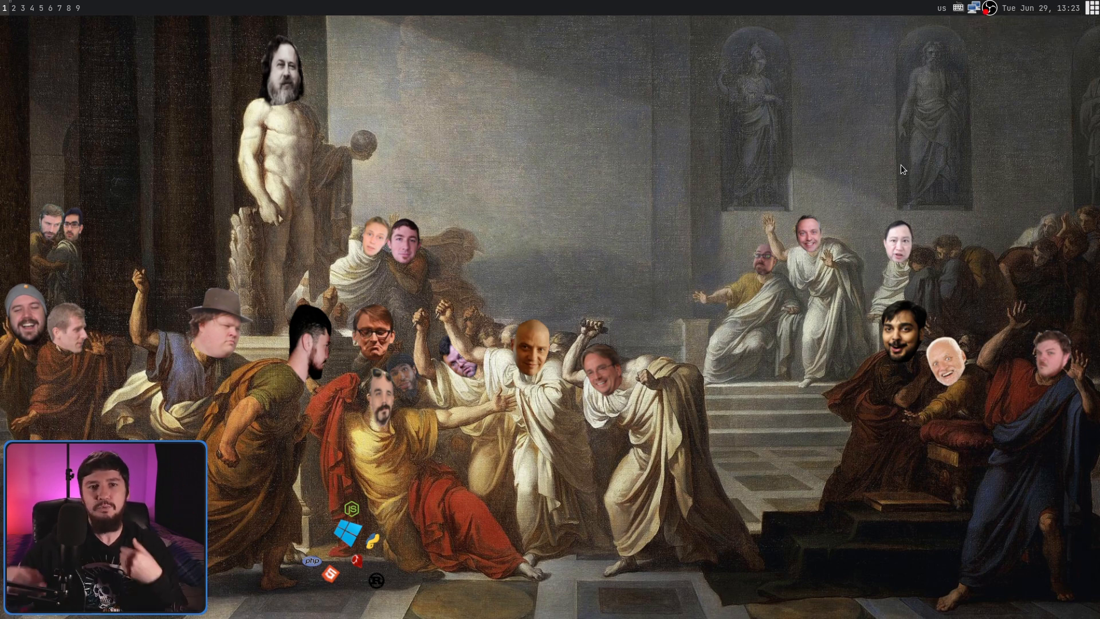
# Step: Copy the Video entry's login from the dmenu_bw vault list, then launch Brave
pyautogui.press('super+b')
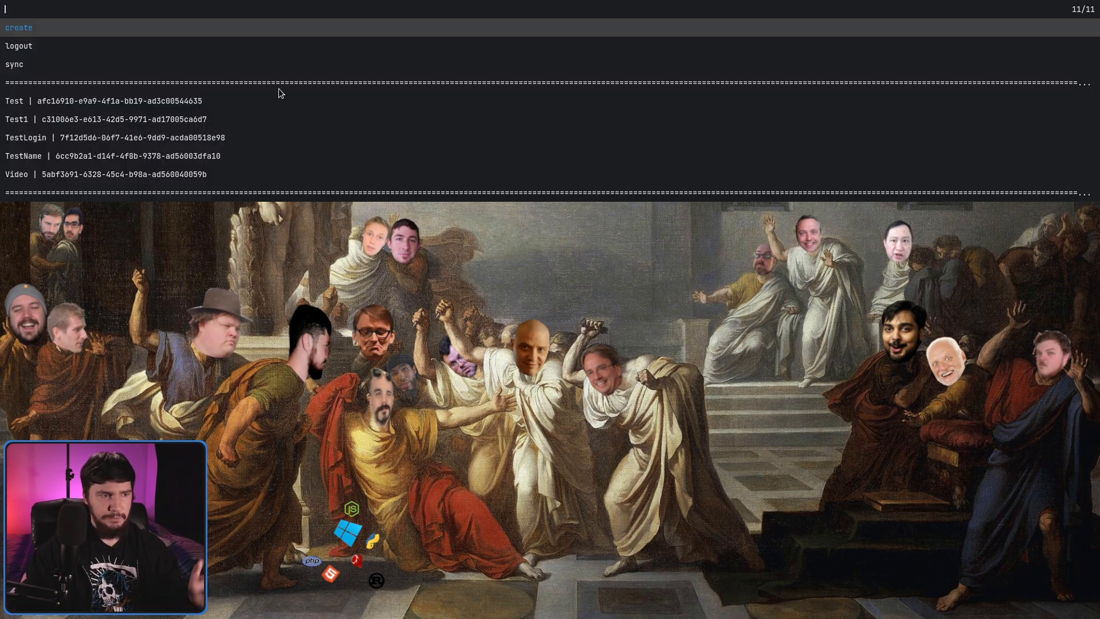
pyautogui.press('Down')
pyautogui.press('Down')
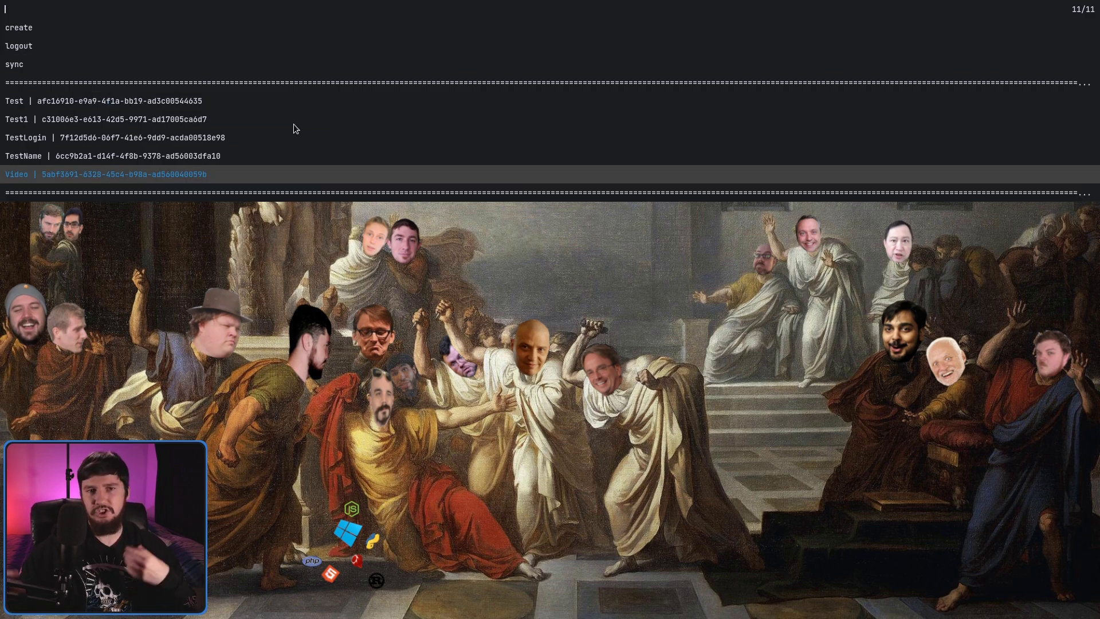
pyautogui.press('Return')
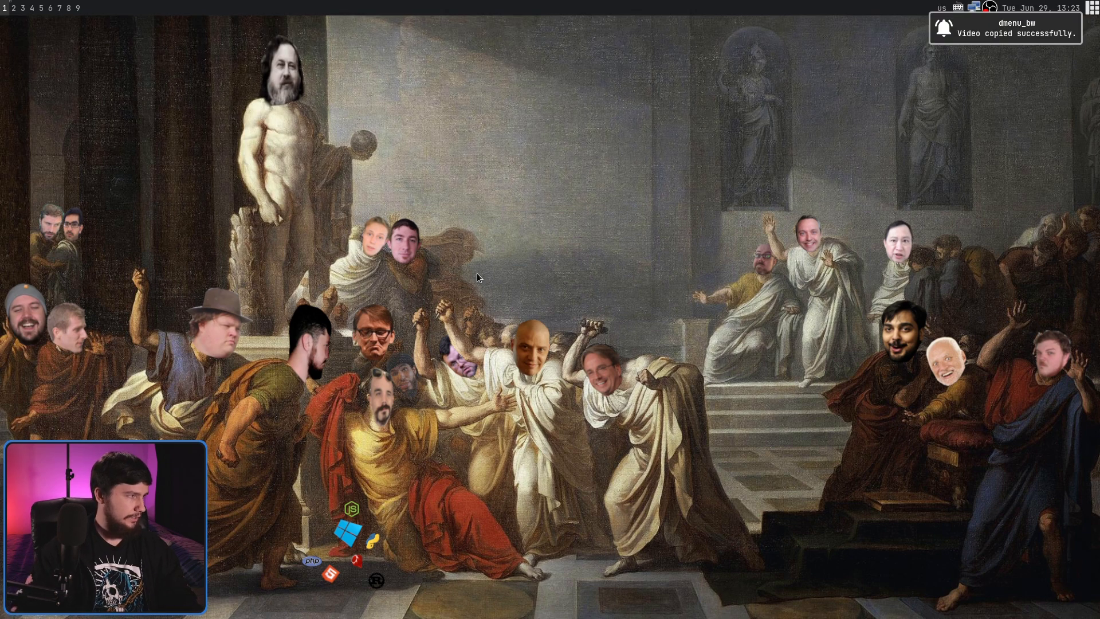
pyautogui.press('super+b')
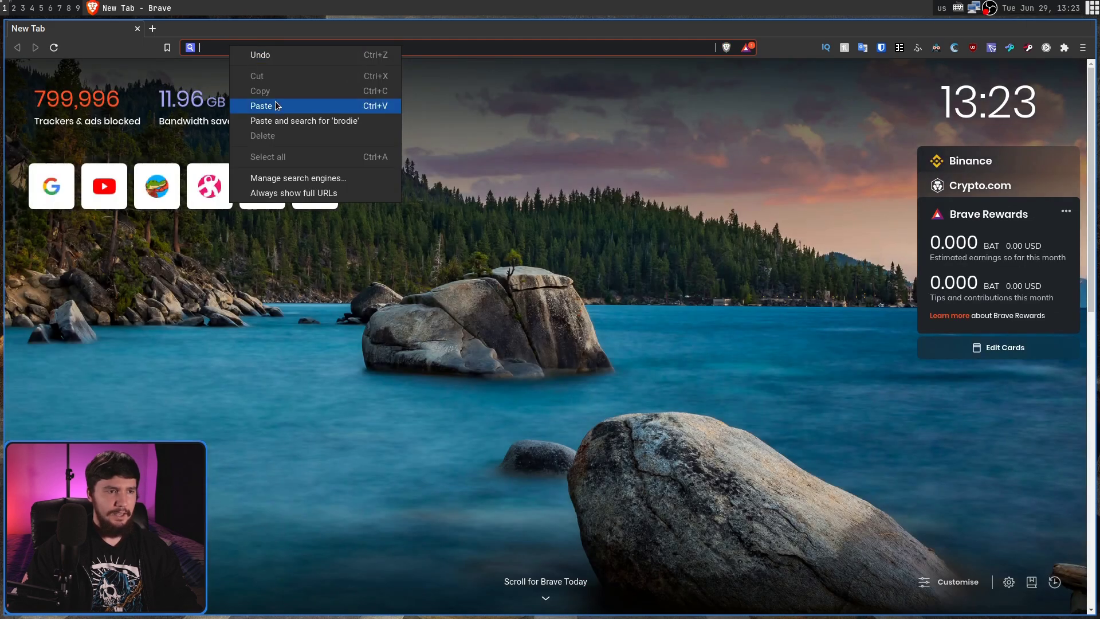
# Step: Paste the copied Video username into Brave's address bar to verify the copy
pyautogui.click(278, 103)
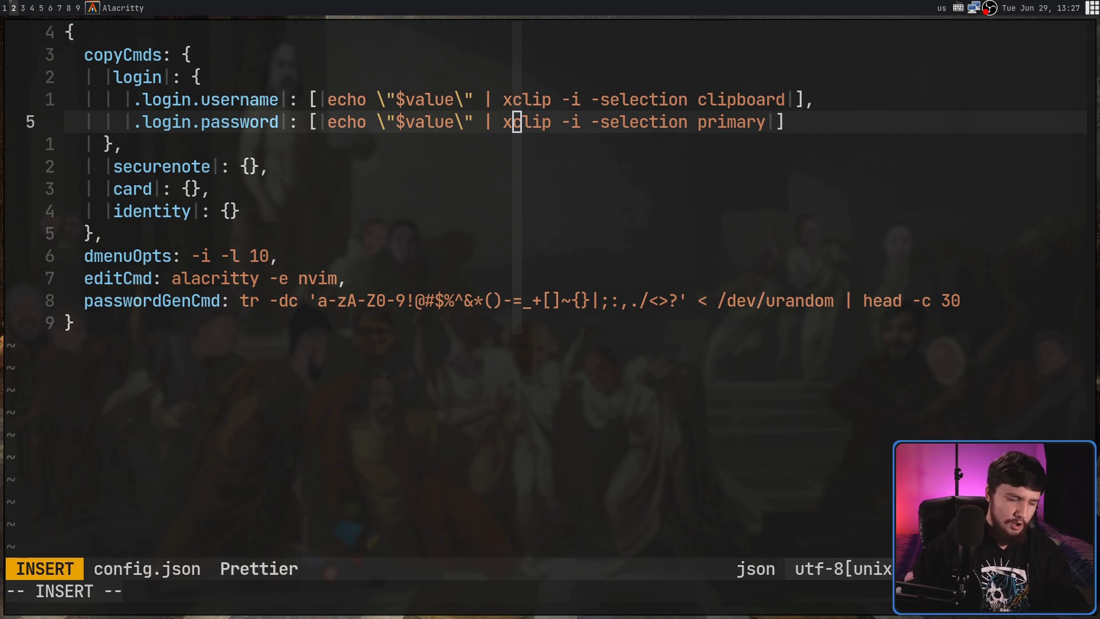
pyautogui.click(596, 102)
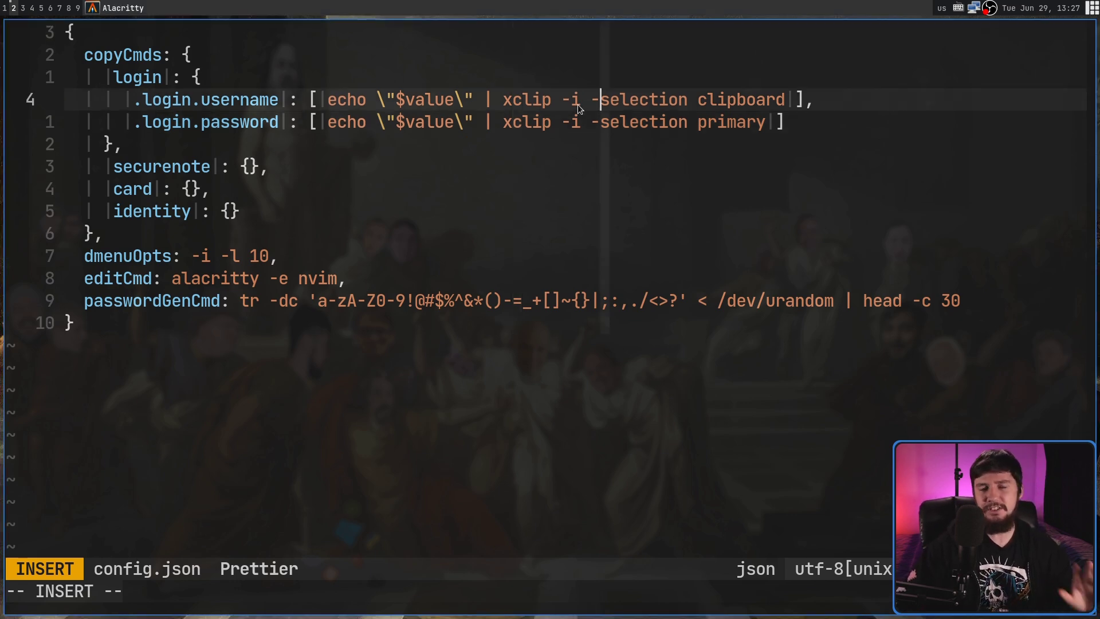
pyautogui.click(145, 163)
pyautogui.click(160, 186)
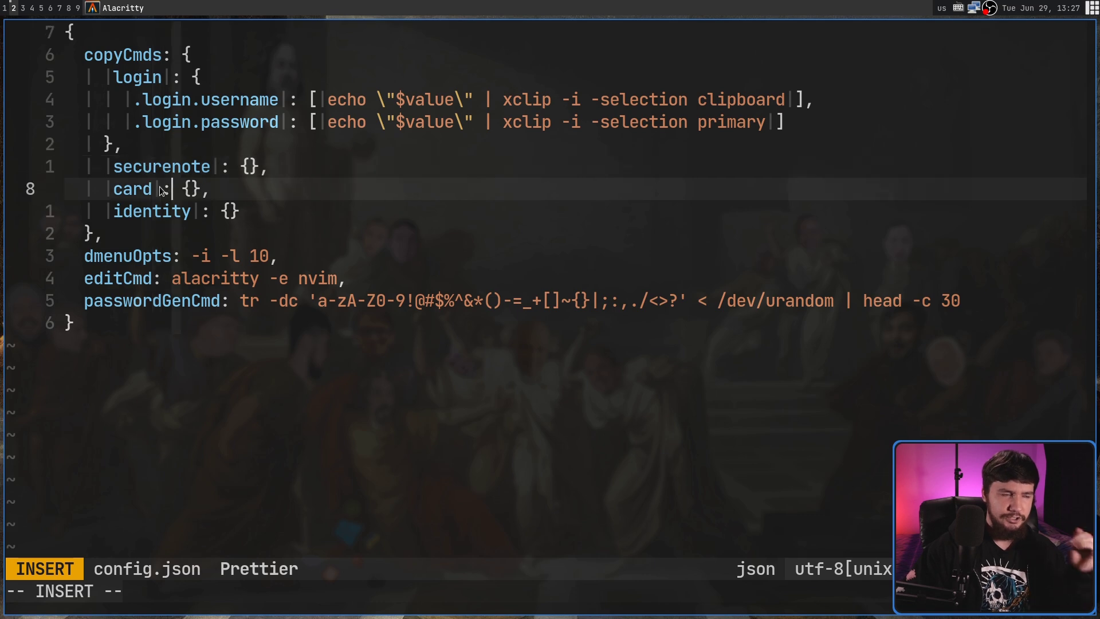
pyautogui.click(174, 210)
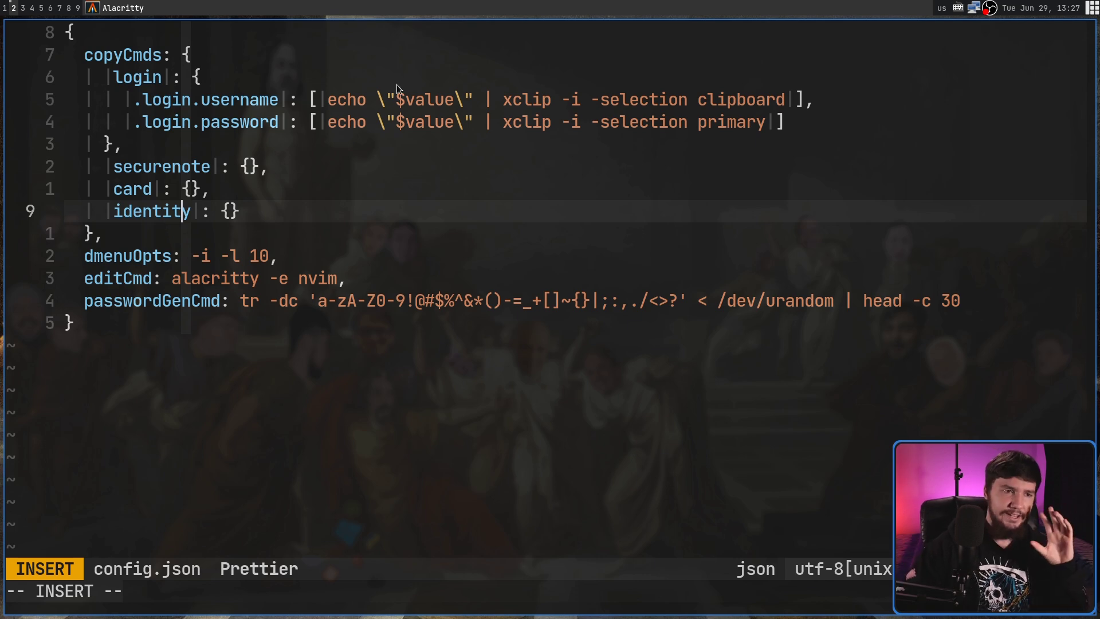
pyautogui.moveTo(784, 118); pyautogui.dragTo(49, 110)
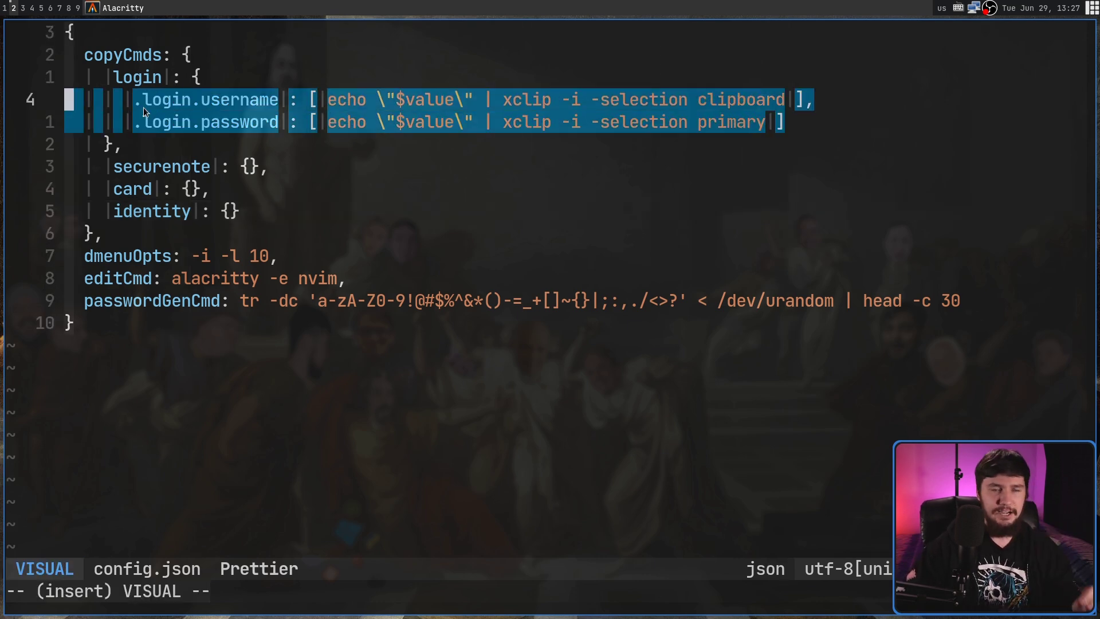
pyautogui.click(235, 119)
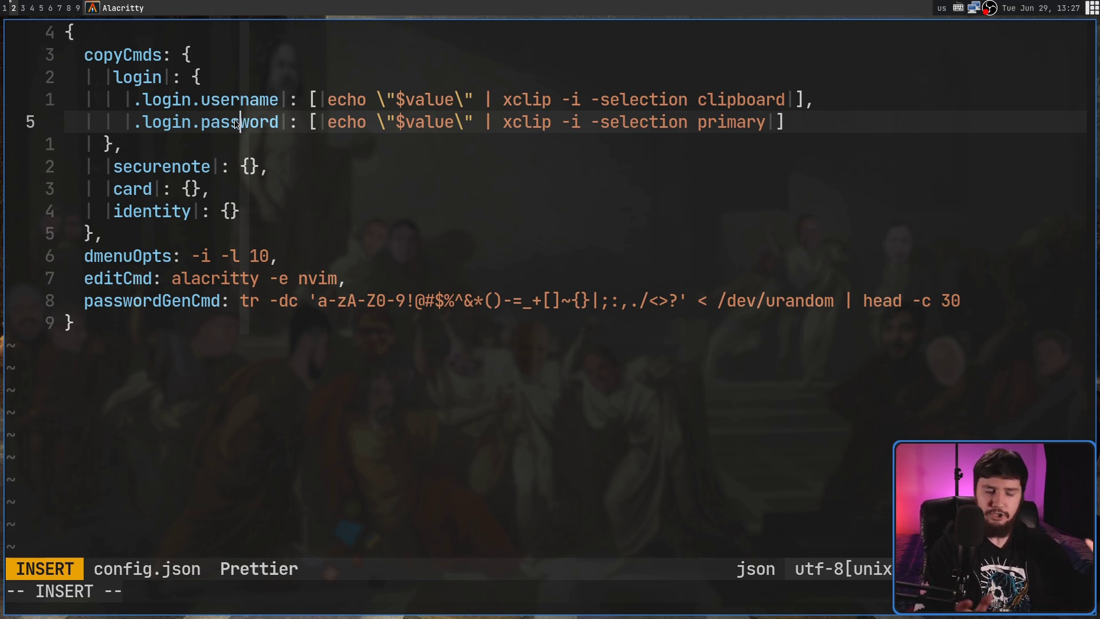
pyautogui.moveTo(780, 121); pyautogui.dragTo(740, 122)
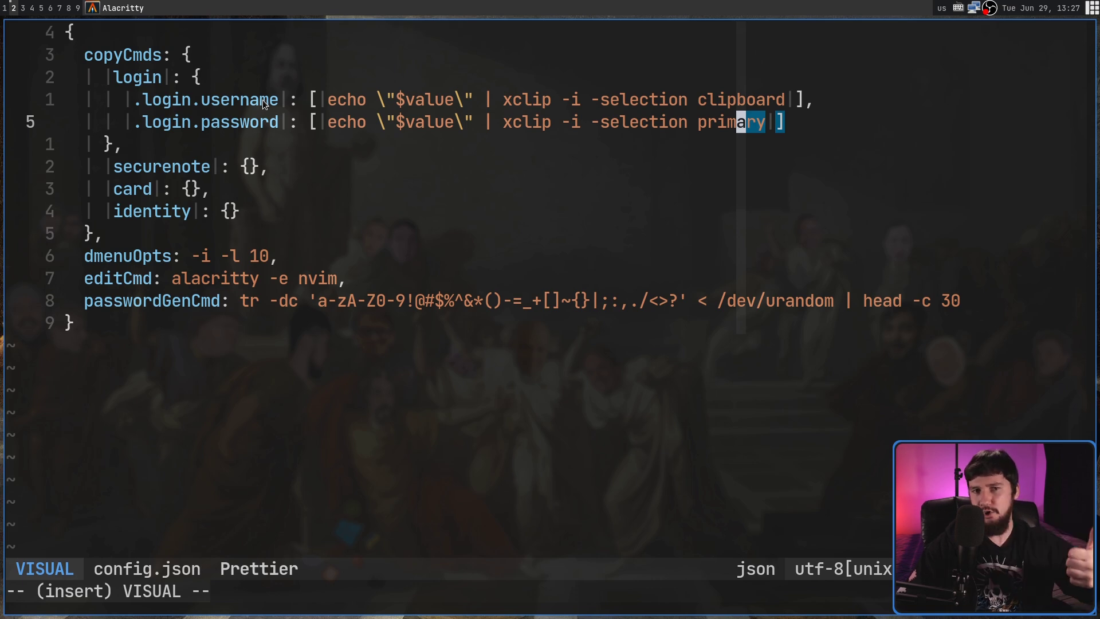
pyautogui.click(256, 167)
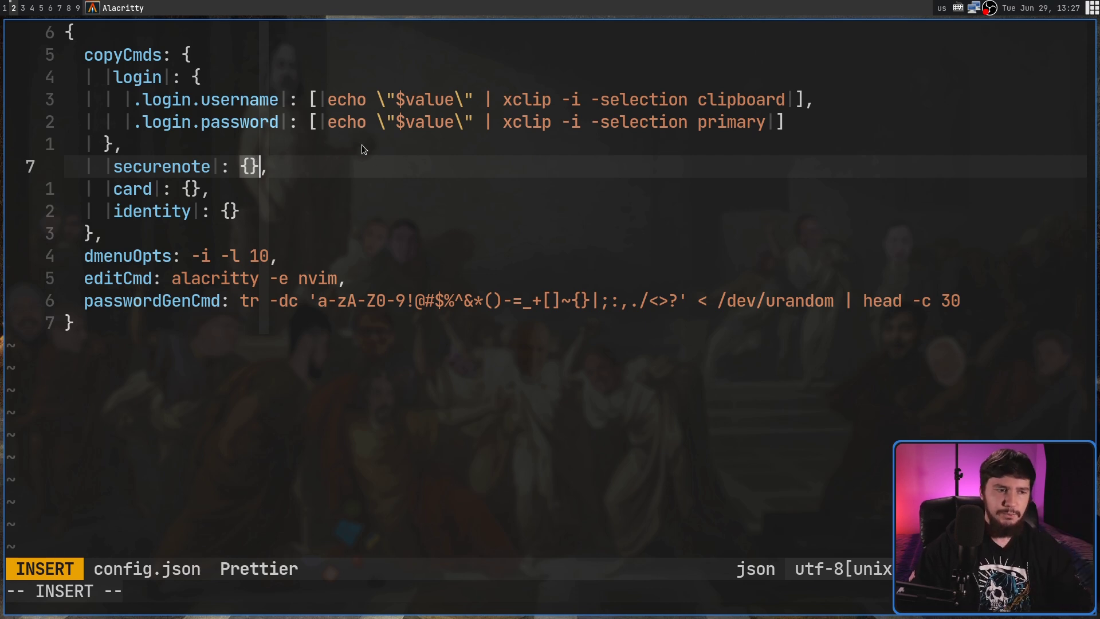
pyautogui.press('Escape')
pyautogui.moveTo(231, 258); pyautogui.dragTo(268, 257)
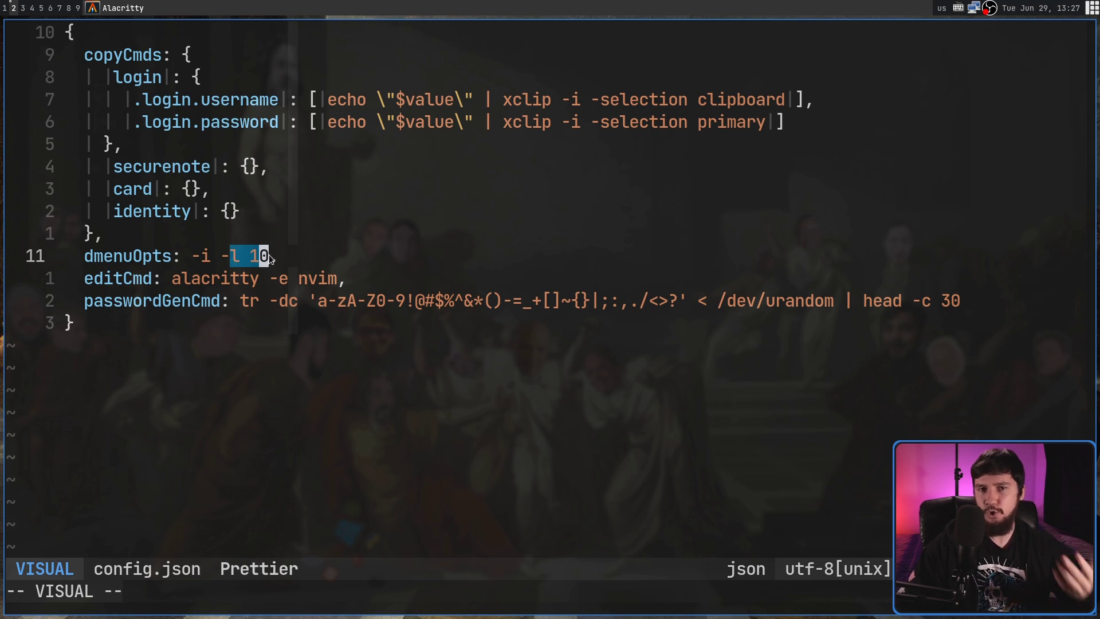
pyautogui.click(283, 260)
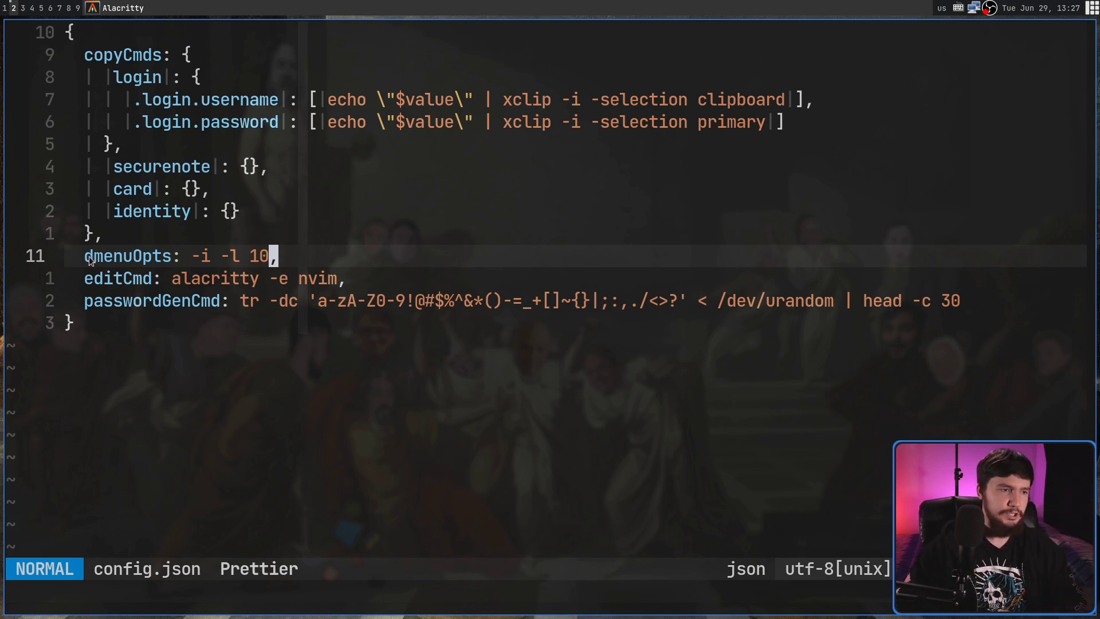
pyautogui.moveTo(89, 260); pyautogui.dragTo(243, 261)
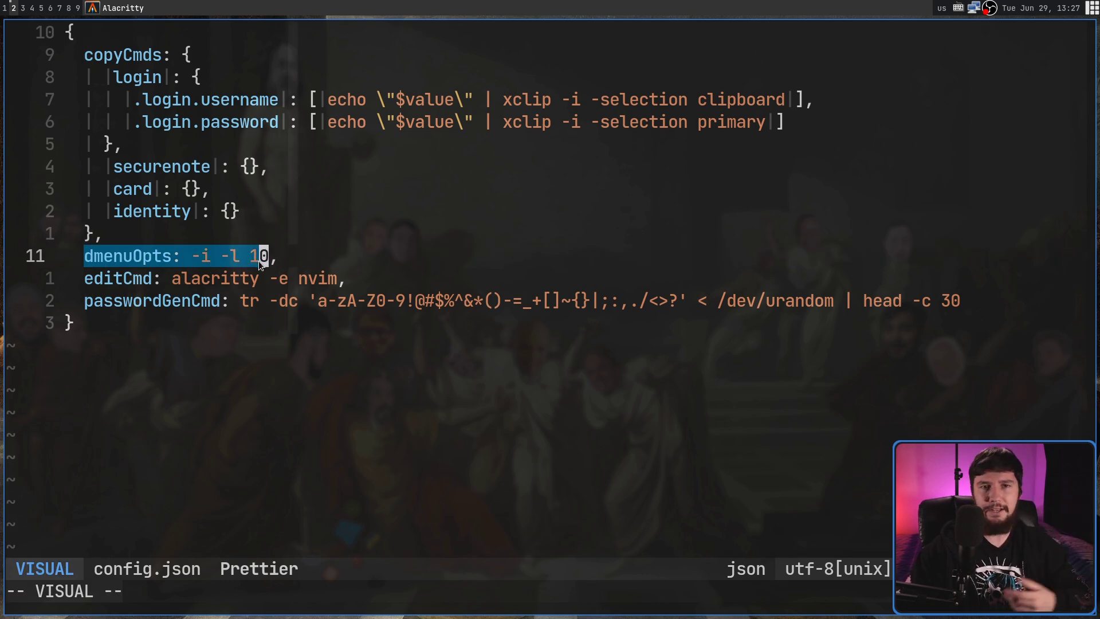